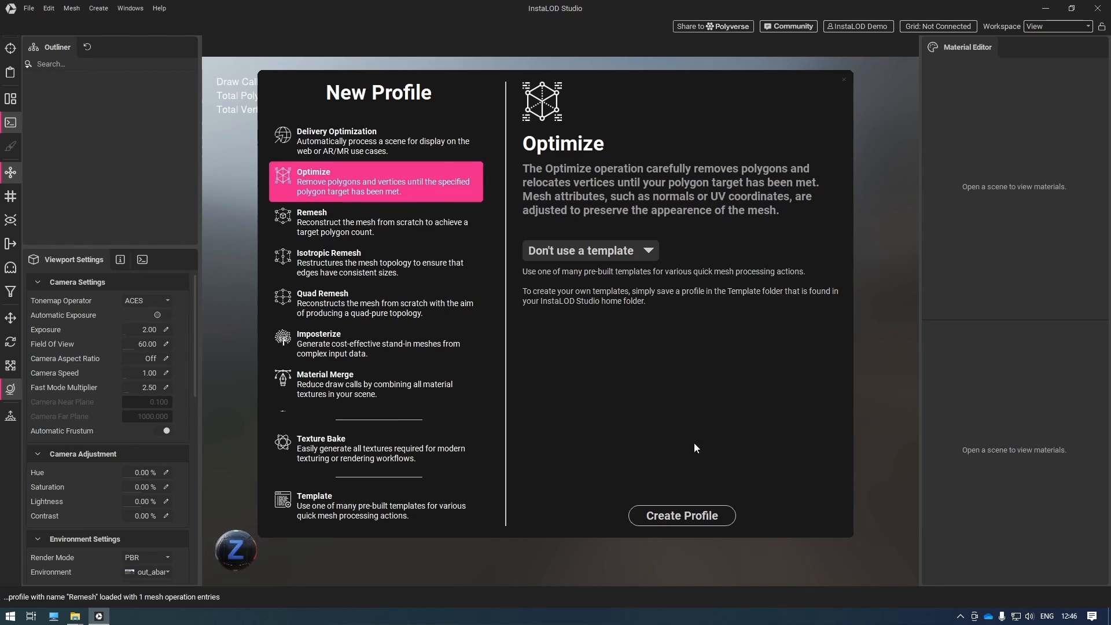
# - Create an Optimize profile without a template and load the SM_Troll.fbx mesh into the scene
pyautogui.click(682, 522)
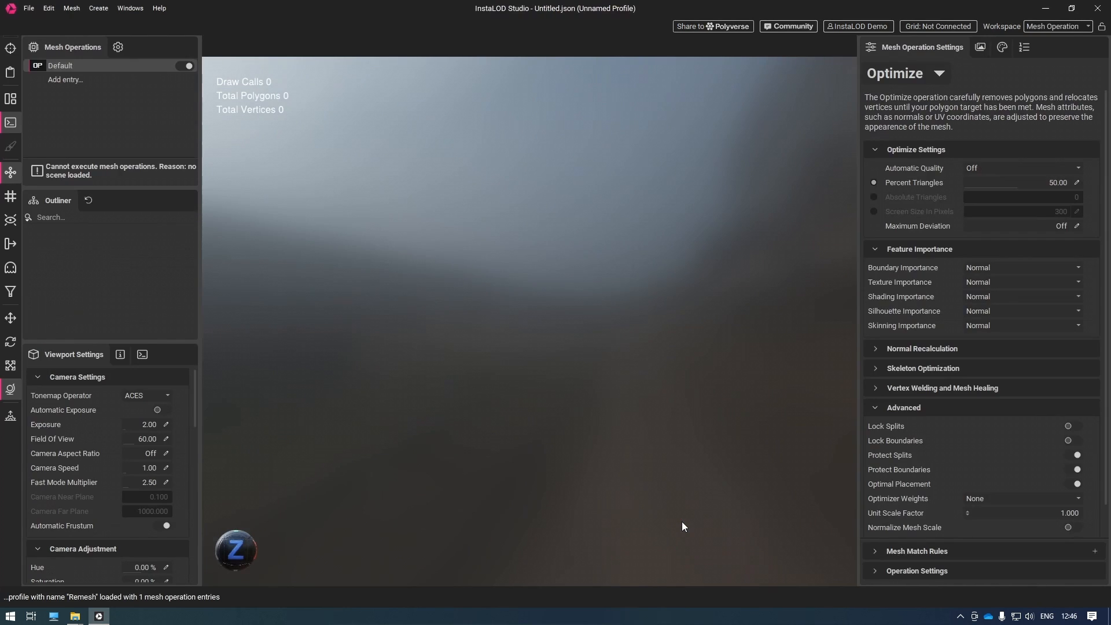
pyautogui.click(940, 74)
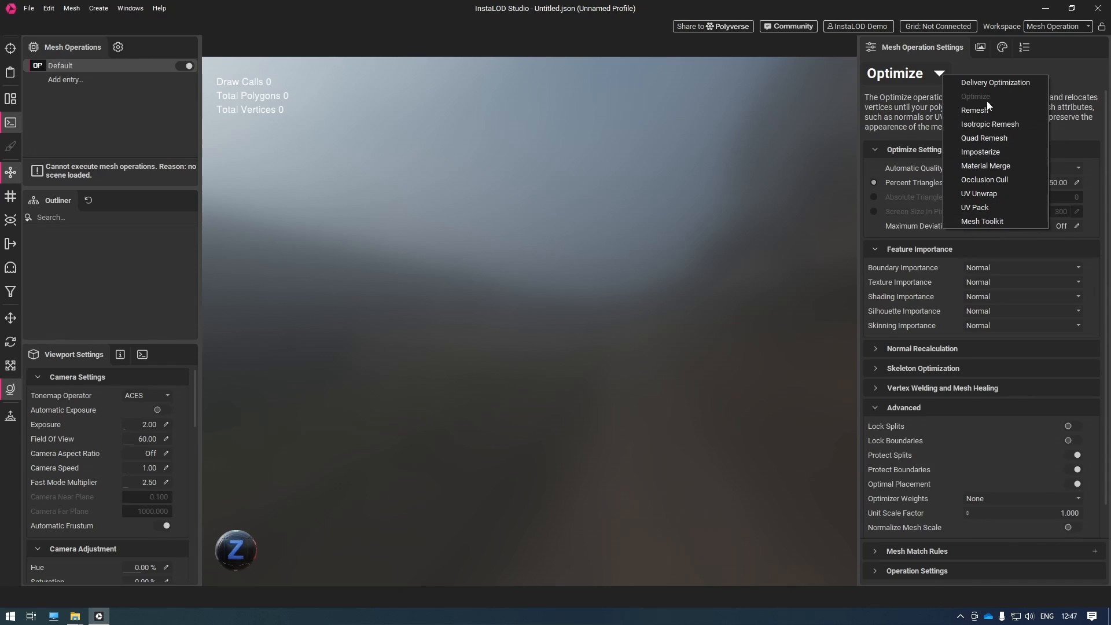
pyautogui.click(368, 139)
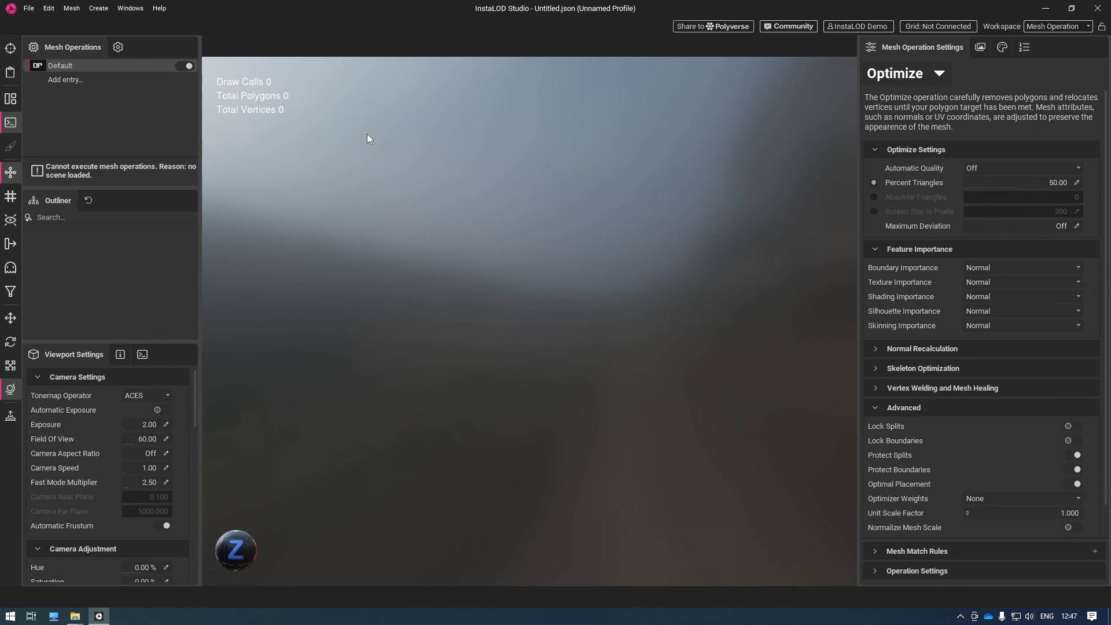
pyautogui.moveTo(479, 370); pyautogui.dragTo(534, 388)
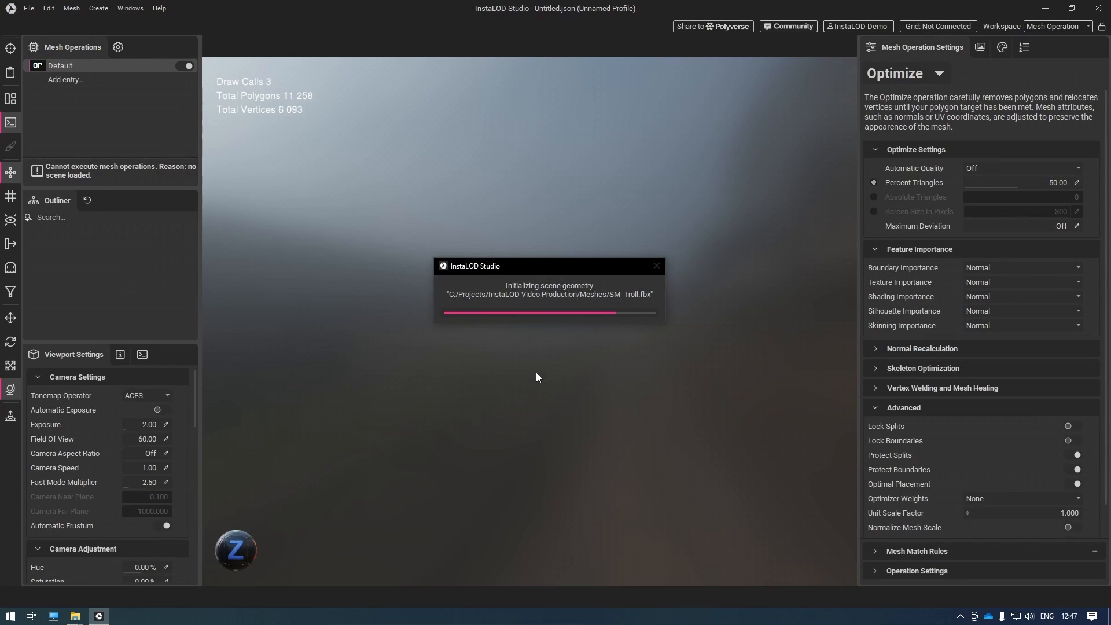
pyautogui.keyDown('shift'); pyautogui.moveTo(448, 370); pyautogui.dragTo(433, 369); pyautogui.keyUp('shift')
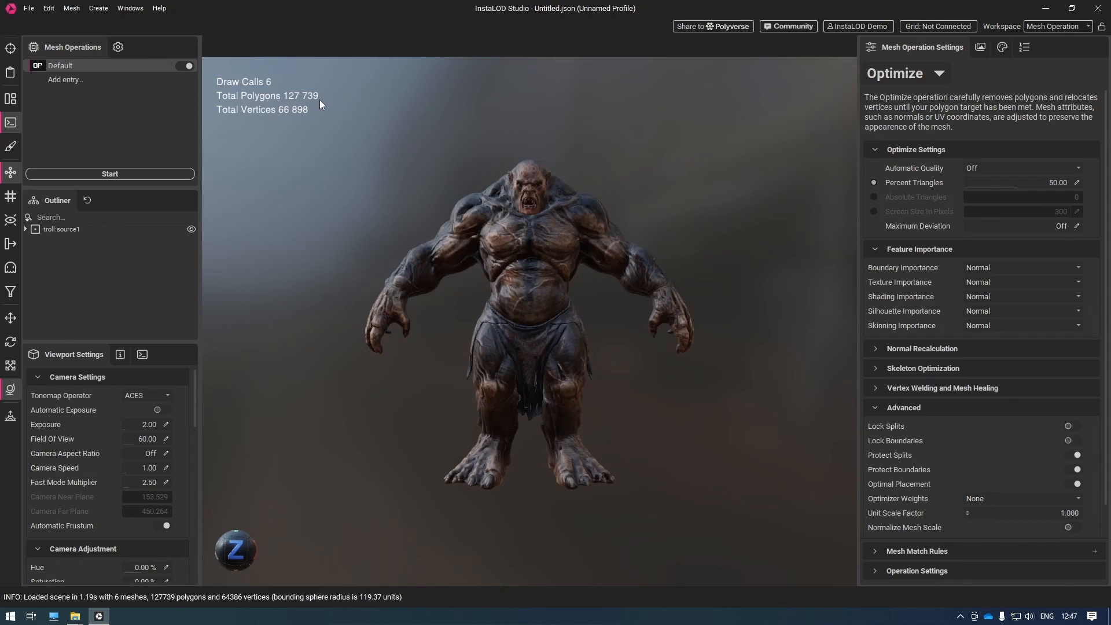
# - Add a mesh operation entry named LOD1 to the Optimize profile
pyautogui.click(74, 82)
pyautogui.write('LOD1')
pyautogui.press('Return')
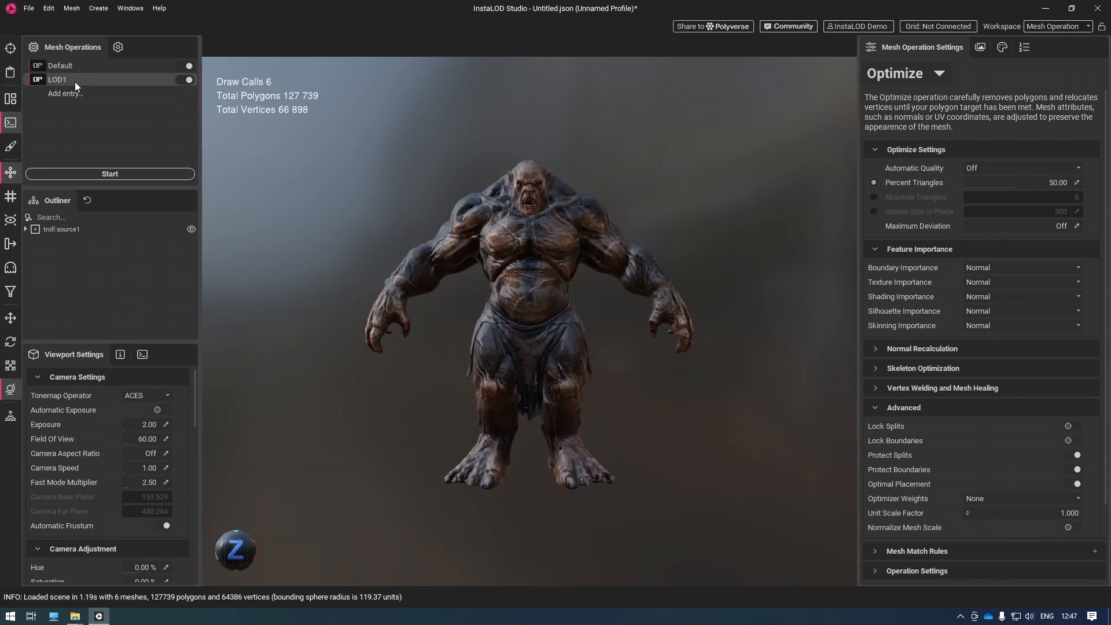
pyautogui.click(75, 82)
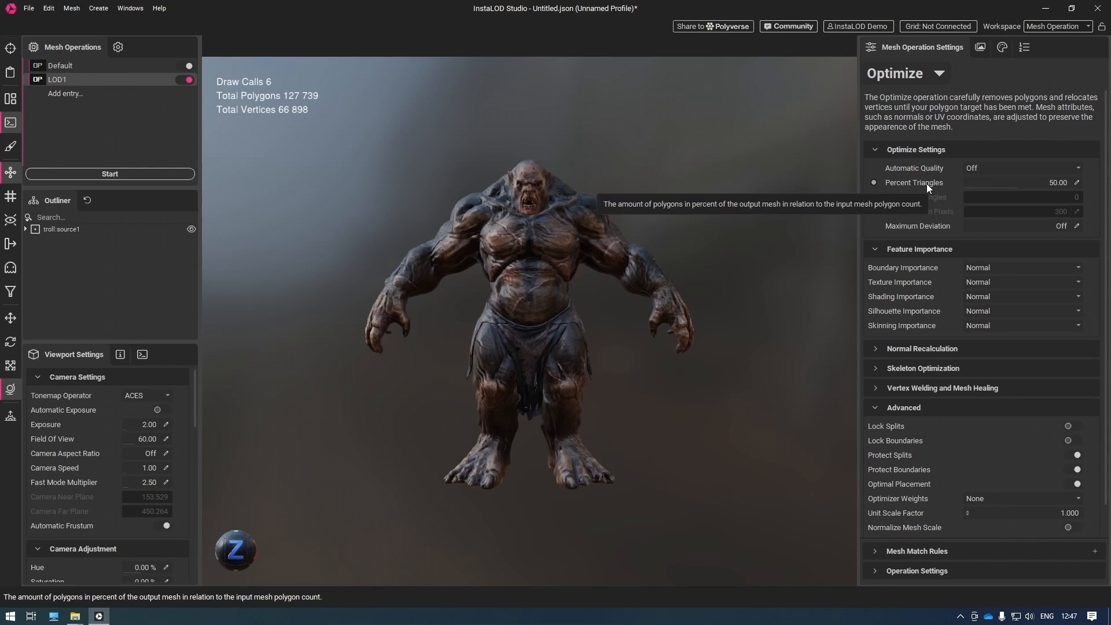
# - Add a mesh operation entry named LOD2 and set its Percent Triangles to 25
pyautogui.click(66, 93)
pyautogui.write('LOD2')
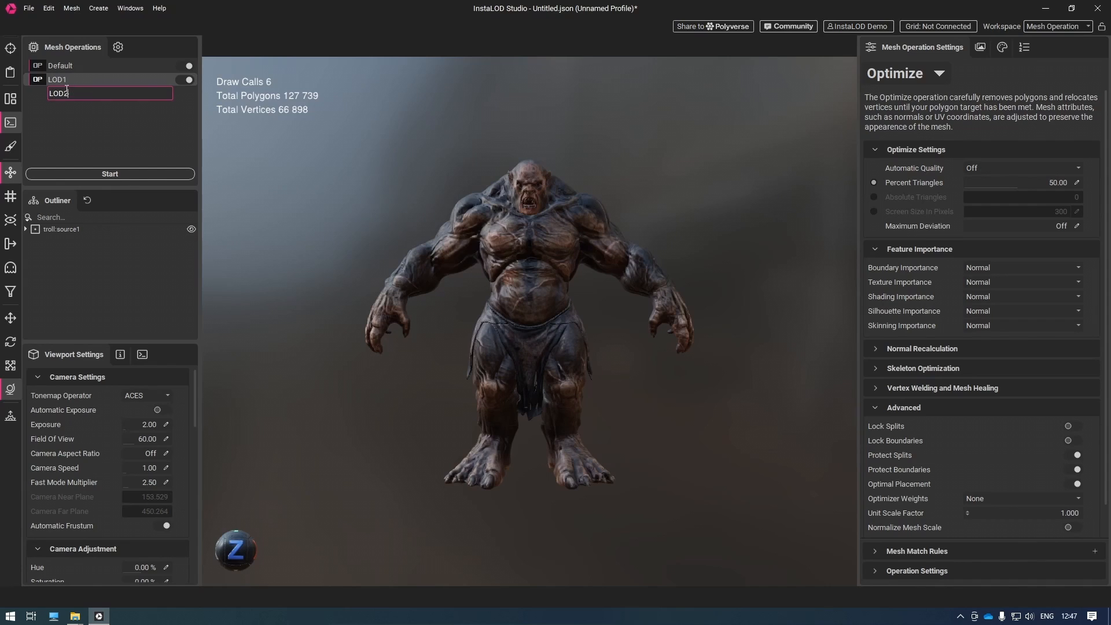
pyautogui.press('Return')
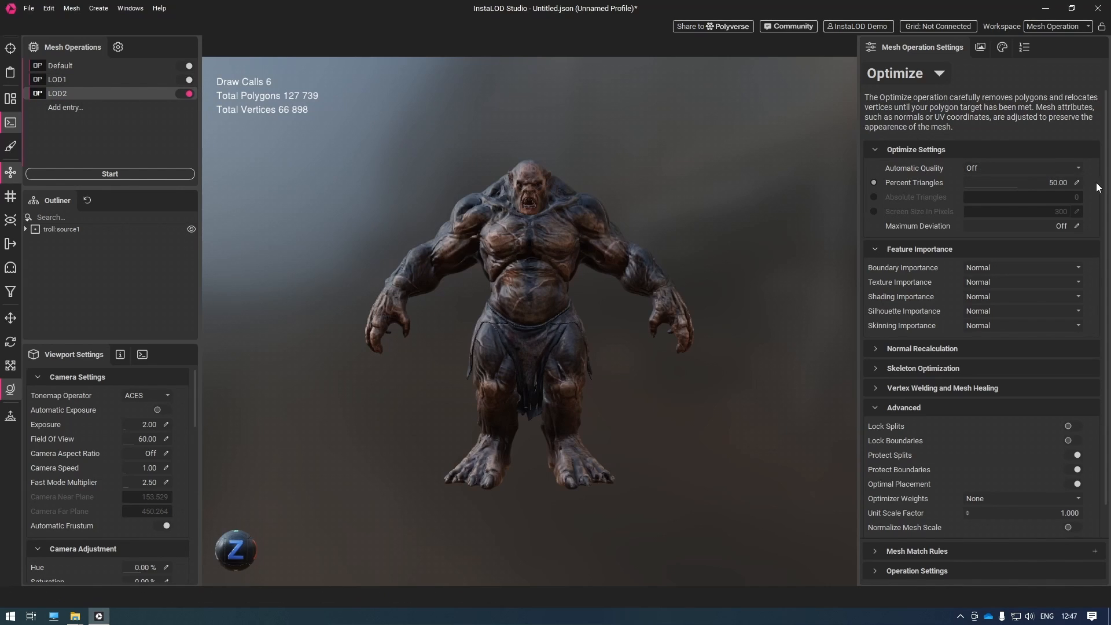
pyautogui.click(1077, 183)
pyautogui.write('25')
pyautogui.press('Return')
# - Add a mesh operation entry named LOD3 and set its Percent Triangles to 12.5
pyautogui.click(61, 105)
pyautogui.write('LOD3')
pyautogui.press('Return')
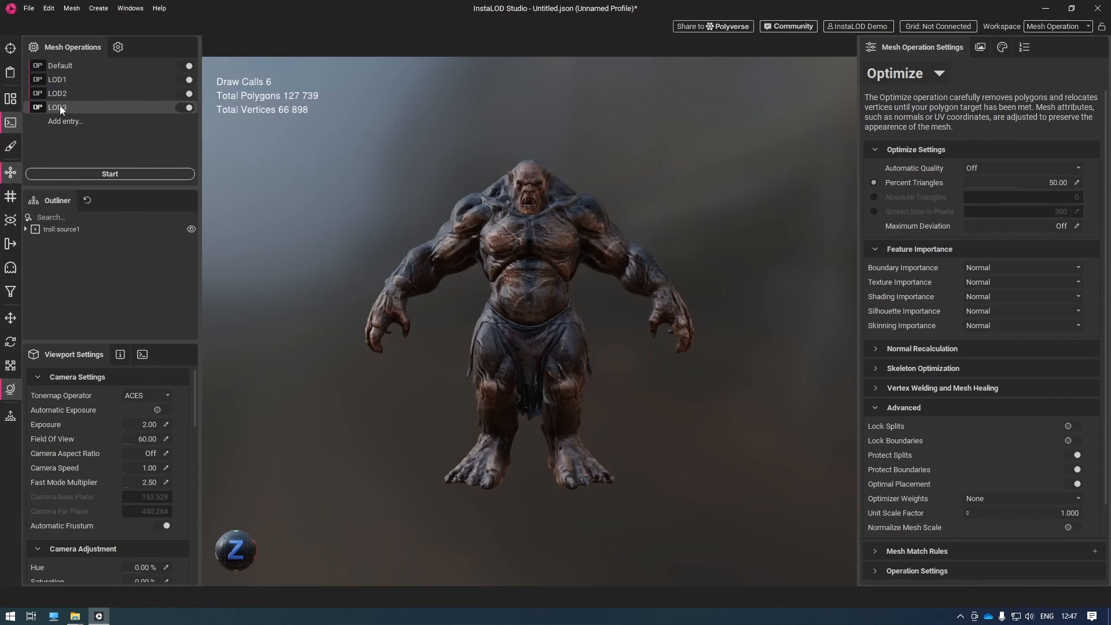
pyautogui.click(1077, 183)
pyautogui.write('12.5')
pyautogui.press('Return')
# - Rename the Default mesh operation entry to LOD0 and set its Percent Triangles to 100
pyautogui.click(61, 64)
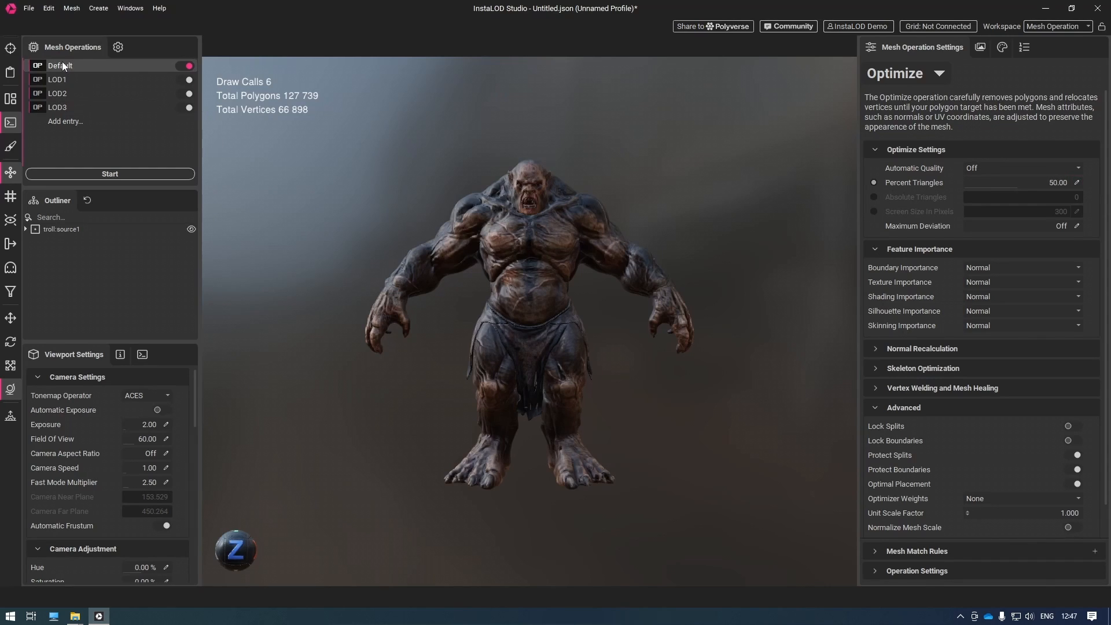
pyautogui.doubleClick(62, 64)
pyautogui.write('LOD0')
pyautogui.press('Return')
pyautogui.moveTo(1039, 183); pyautogui.dragTo(1109, 187)
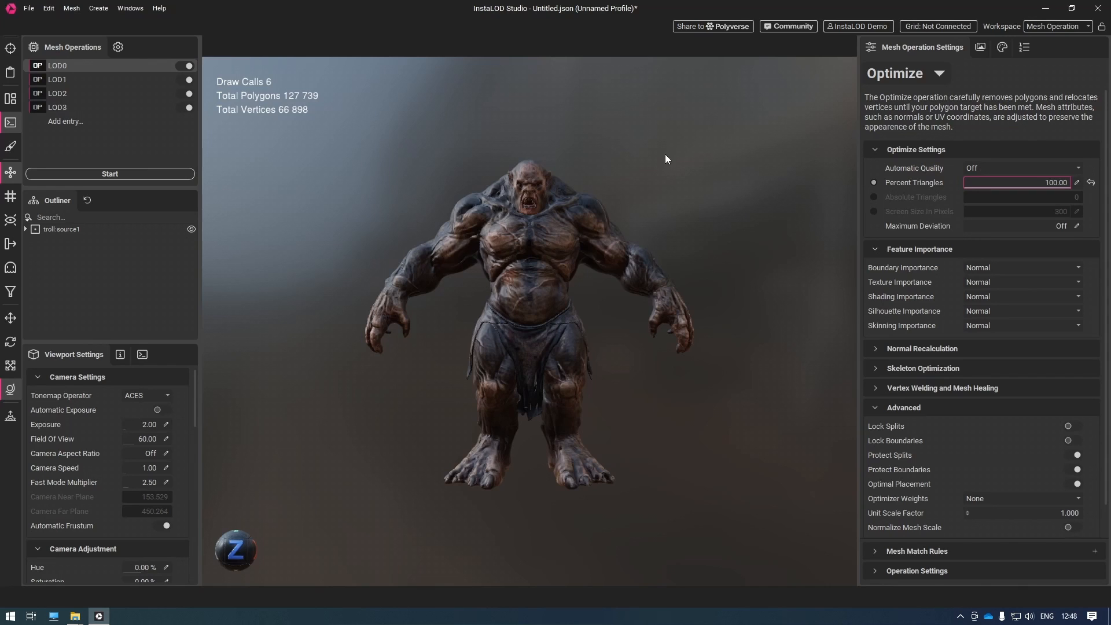
# - Run the mesh operations and compare the generated troll meshes from LOD0 through LOD3
pyautogui.click(156, 174)
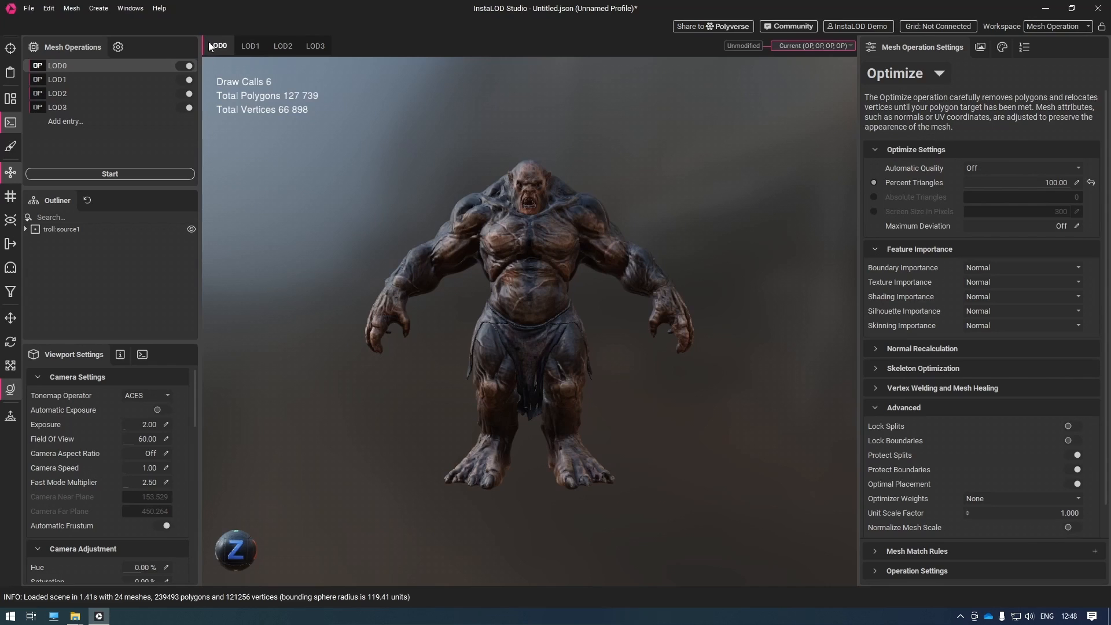
pyautogui.click(250, 46)
pyautogui.click(278, 45)
pyautogui.click(307, 46)
pyautogui.click(283, 46)
pyautogui.click(255, 45)
pyautogui.click(226, 46)
pyautogui.click(312, 46)
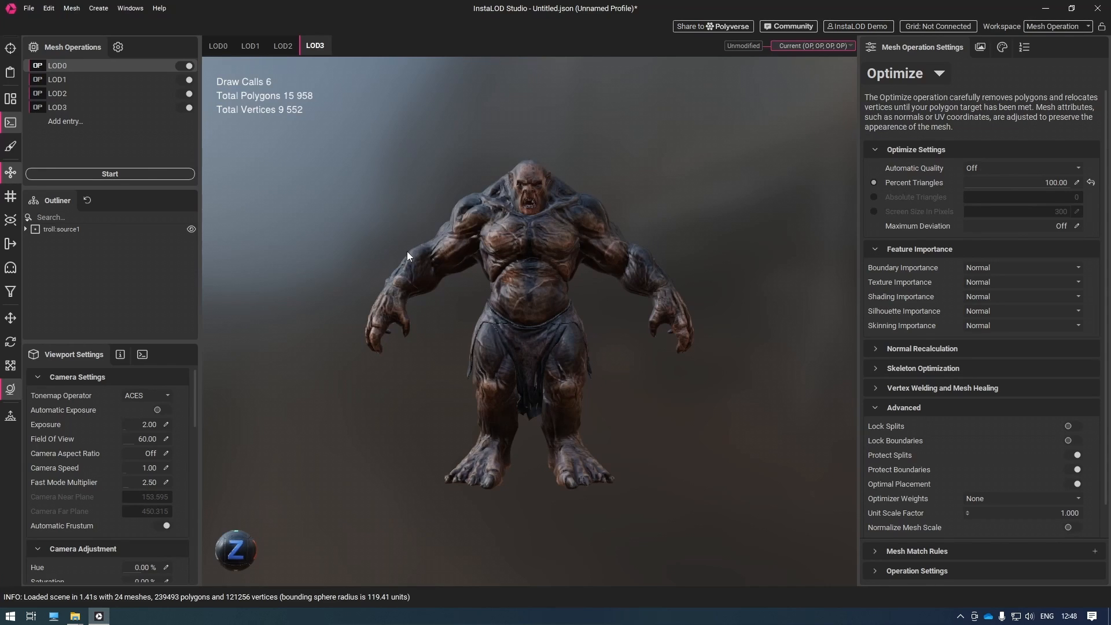
pyautogui.click(290, 47)
pyautogui.click(254, 47)
pyautogui.click(229, 46)
pyautogui.click(252, 47)
pyautogui.click(284, 48)
pyautogui.click(301, 46)
pyautogui.click(283, 48)
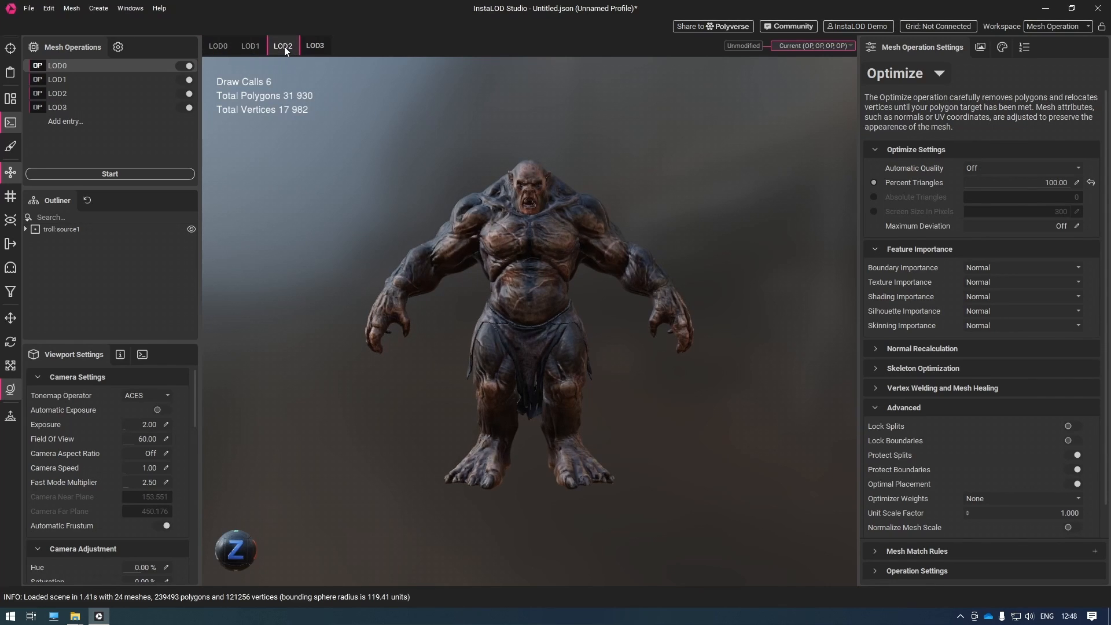
pyautogui.click(310, 47)
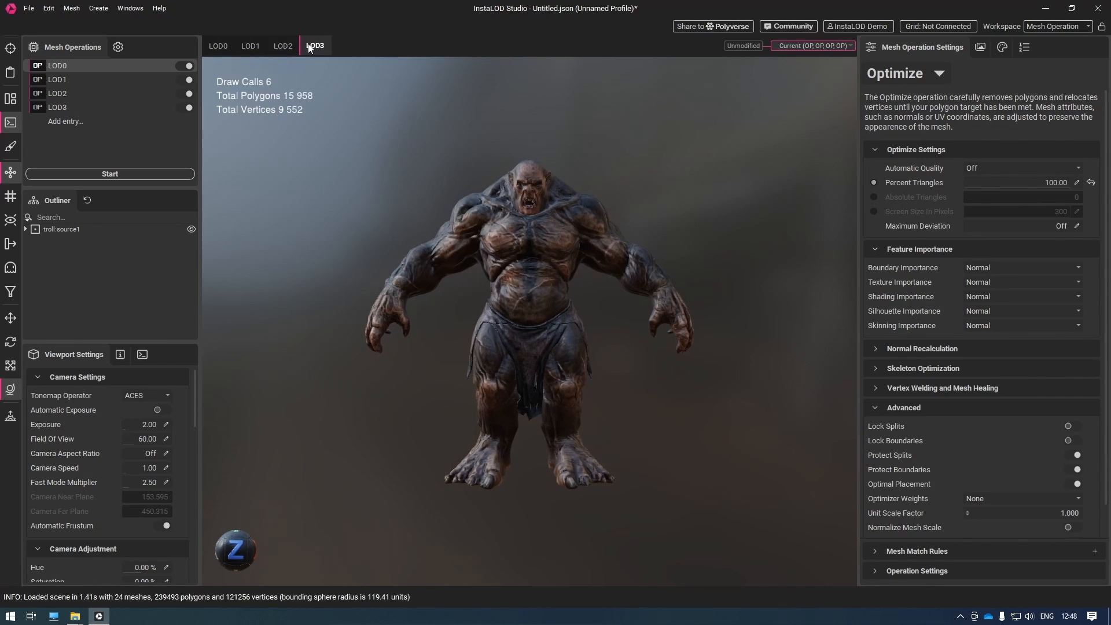
pyautogui.click(254, 46)
pyautogui.click(316, 46)
# - Select the whole troll mesh to display its wireframe and compare the polygon density across the four LODs
pyautogui.hotkey('ctrl', 'a')
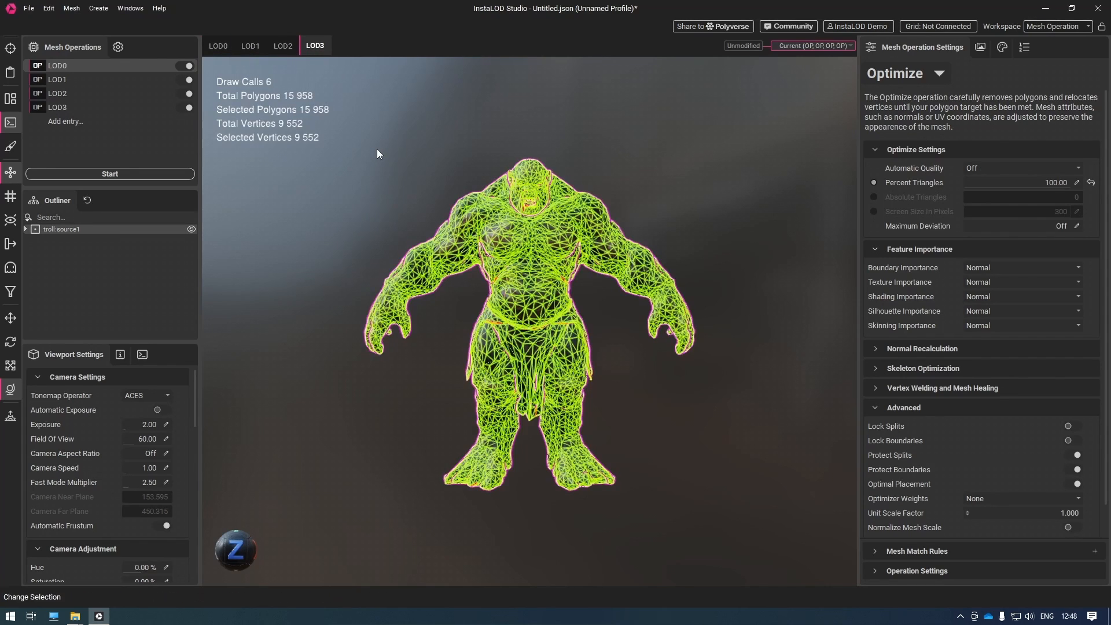
pyautogui.click(285, 46)
pyautogui.click(258, 47)
pyautogui.click(232, 47)
pyautogui.click(273, 46)
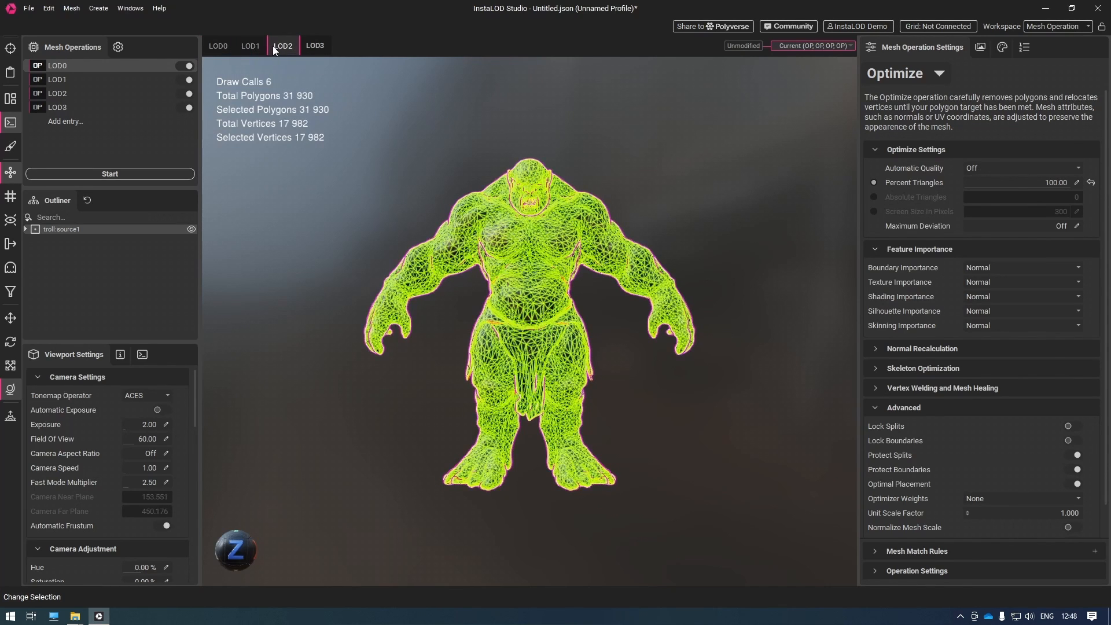
pyautogui.click(315, 46)
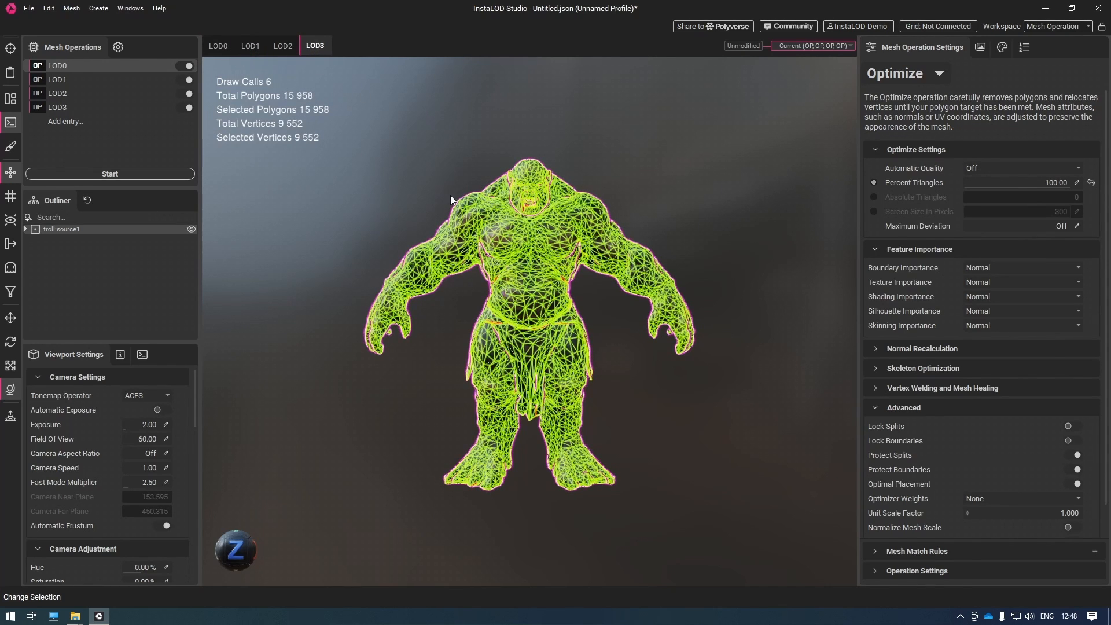
pyautogui.scroll(5, 481, 276)
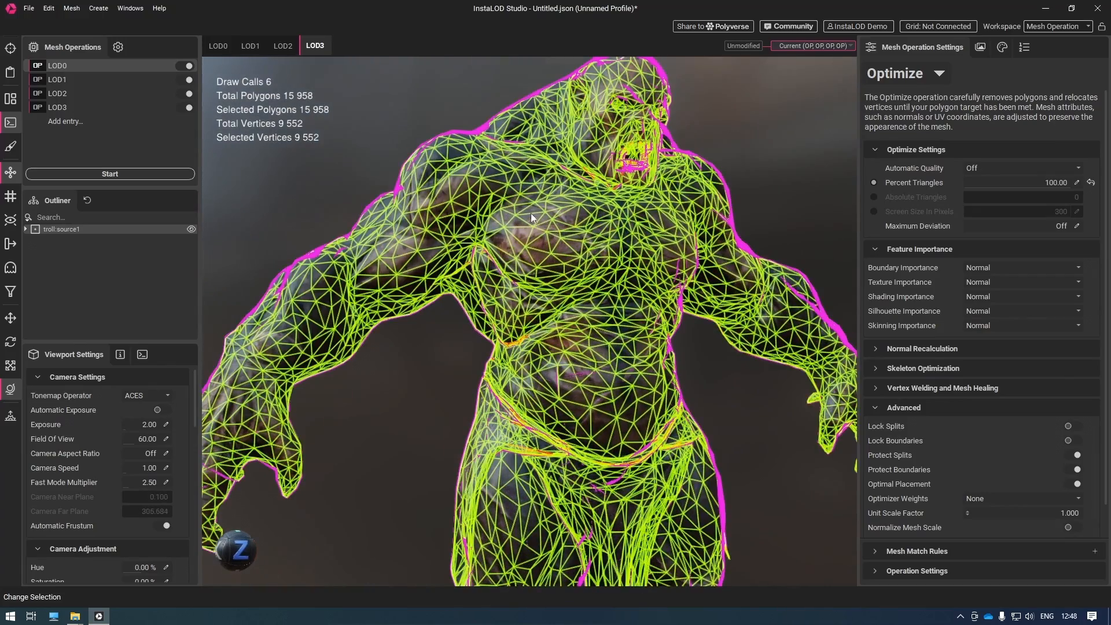
pyautogui.click(283, 46)
pyautogui.click(250, 46)
pyautogui.click(226, 47)
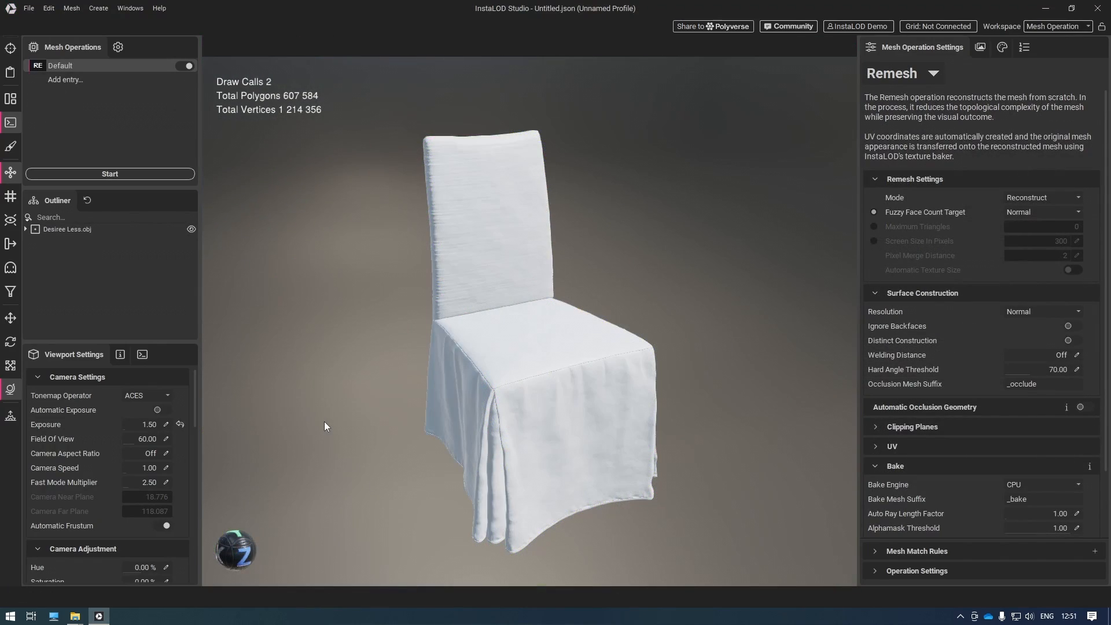
# - Create a new Remesh profile without a template for the chair scene
pyautogui.moveTo(517, 425); pyautogui.dragTo(432, 402)
pyautogui.click(29, 8)
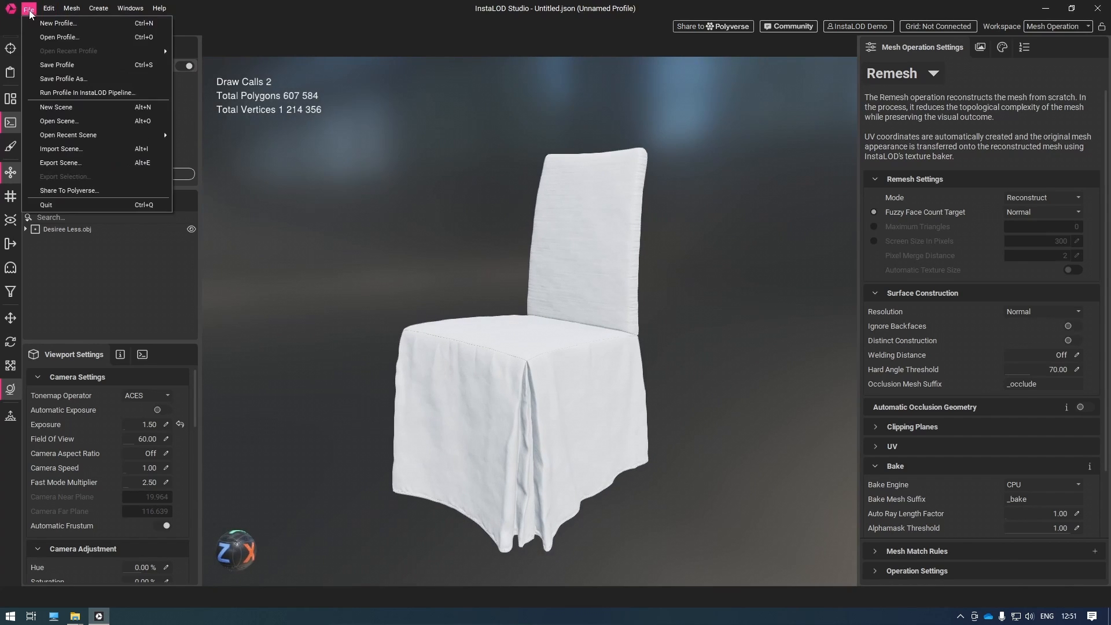
pyautogui.click(55, 23)
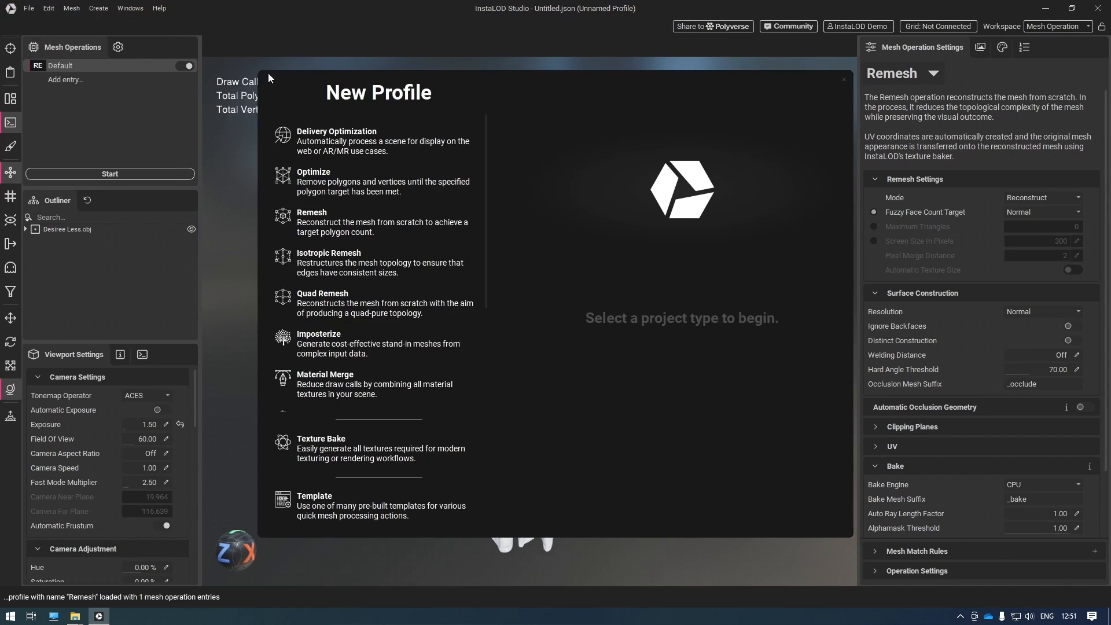
pyautogui.click(337, 211)
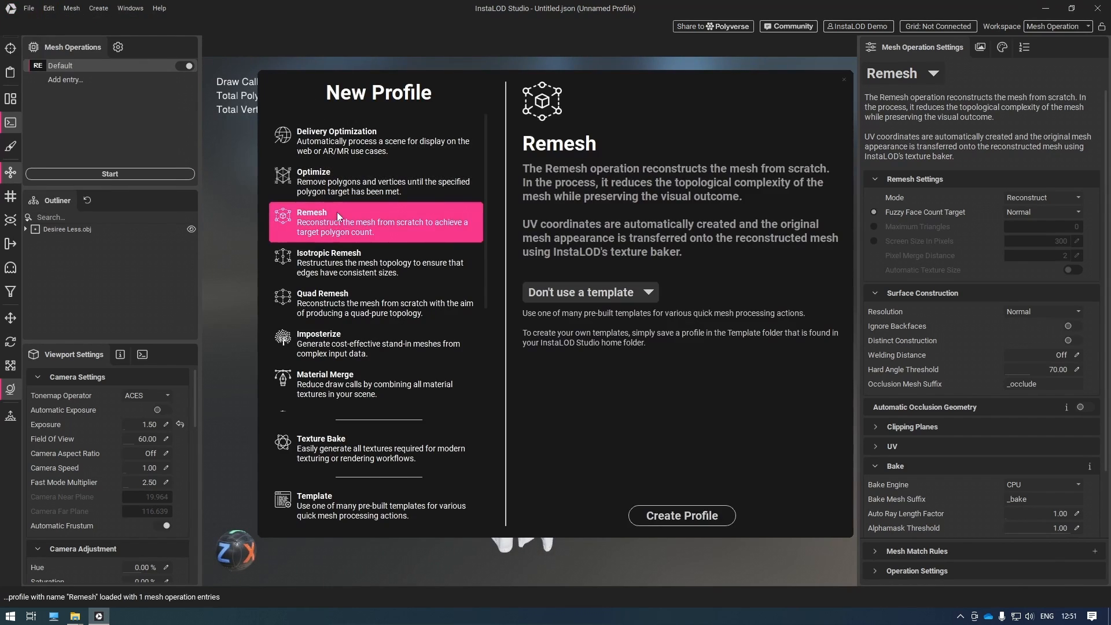
pyautogui.click(675, 517)
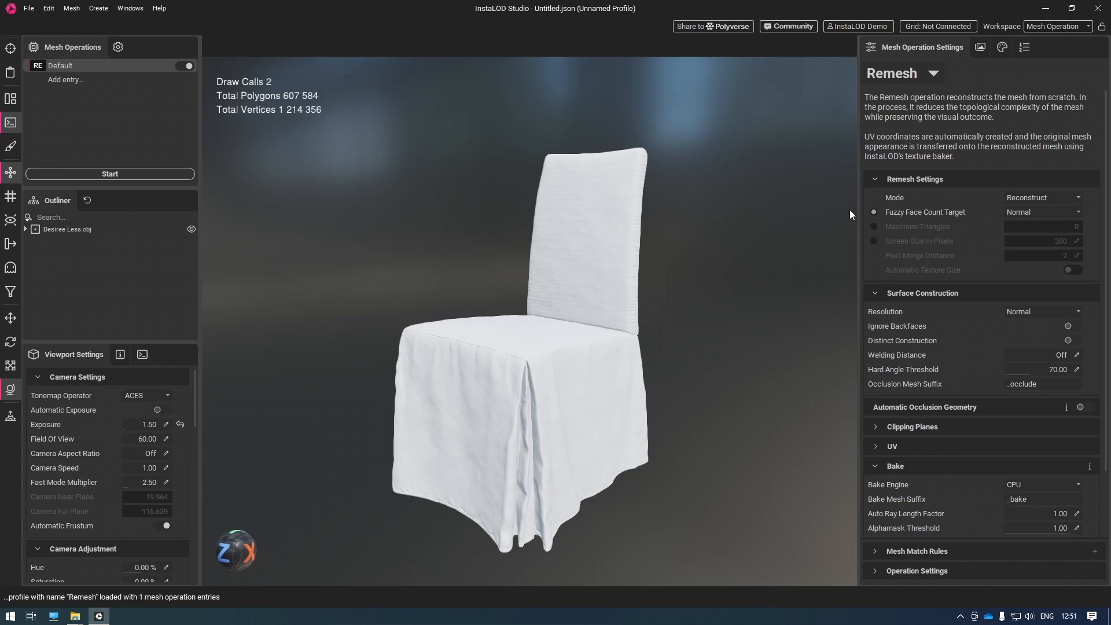
# - Inspect the underside of the chair and enable Ignore Backfaces for the surface construction
pyautogui.moveTo(714, 394); pyautogui.dragTo(724, 324)
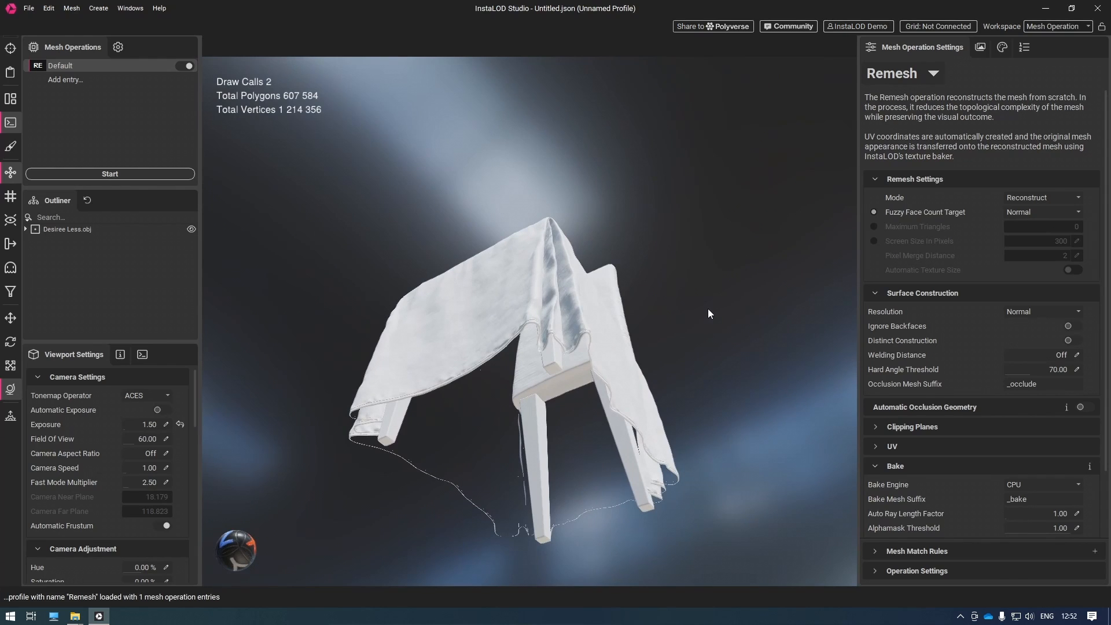
pyautogui.moveTo(379, 367); pyautogui.dragTo(379, 366)
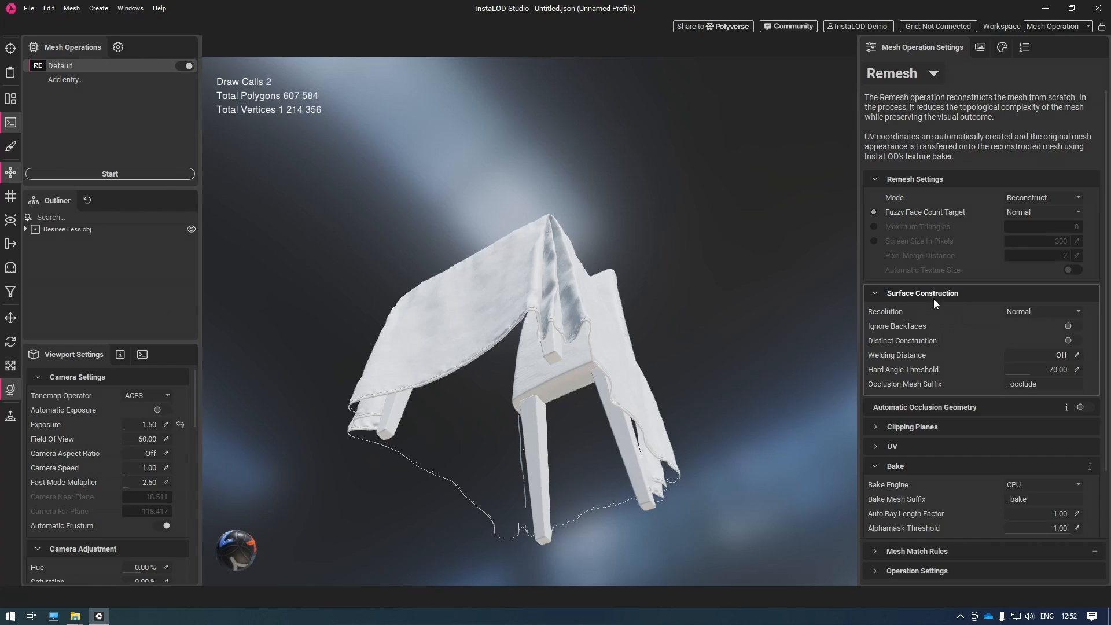
pyautogui.click(1074, 326)
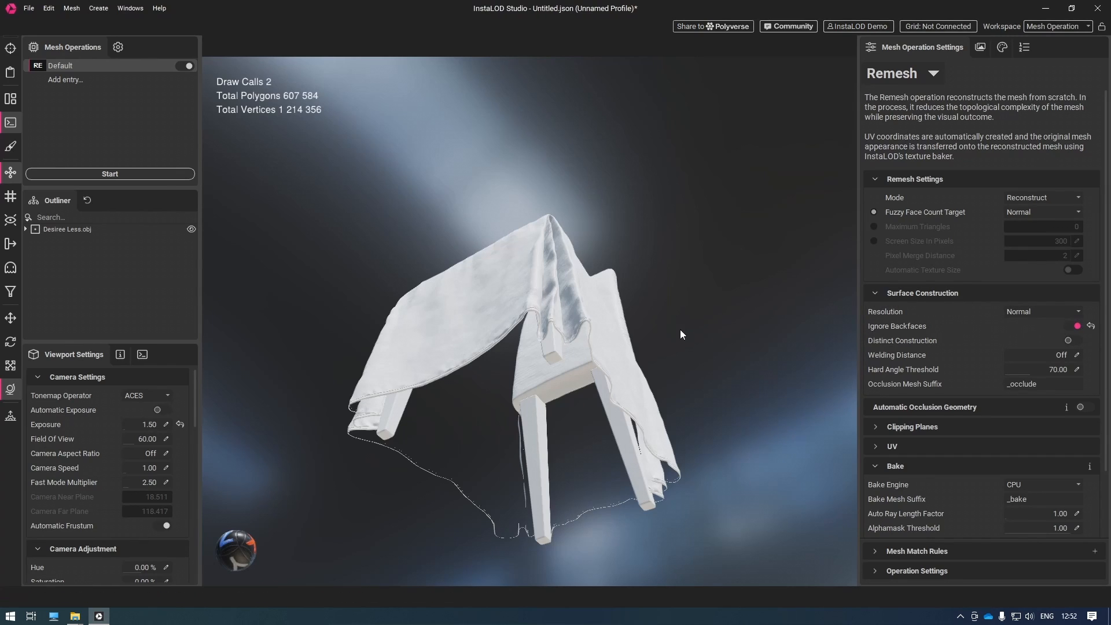
pyautogui.moveTo(600, 300); pyautogui.dragTo(598, 354)
# - Set the UV unwrap strategy of the Remesh operation to Hard Surface Axial
pyautogui.click(933, 447)
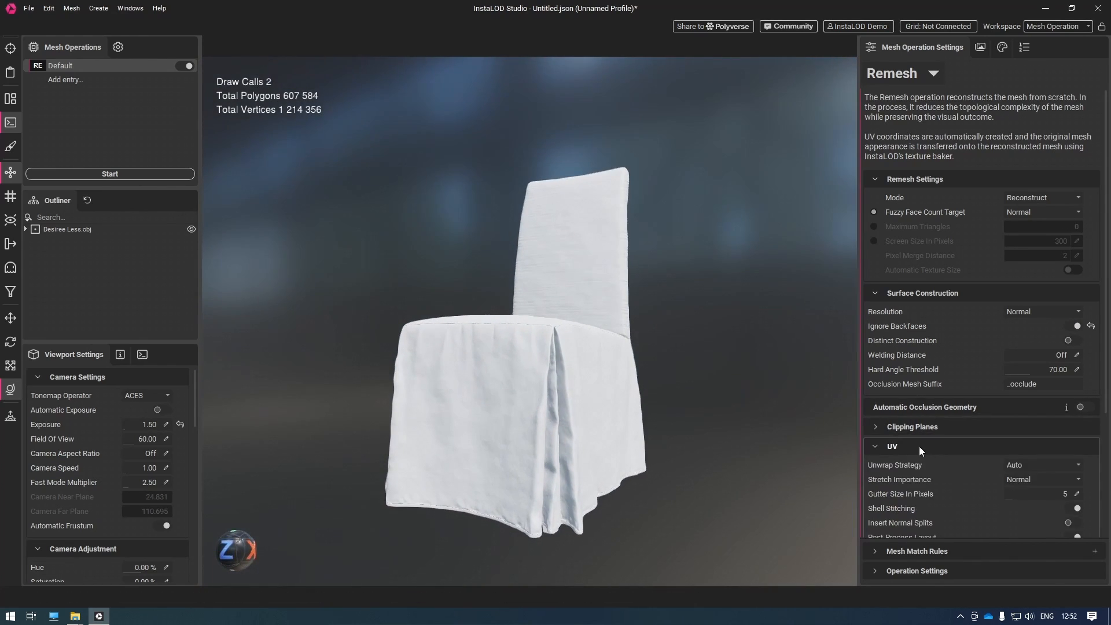
pyautogui.click(1035, 465)
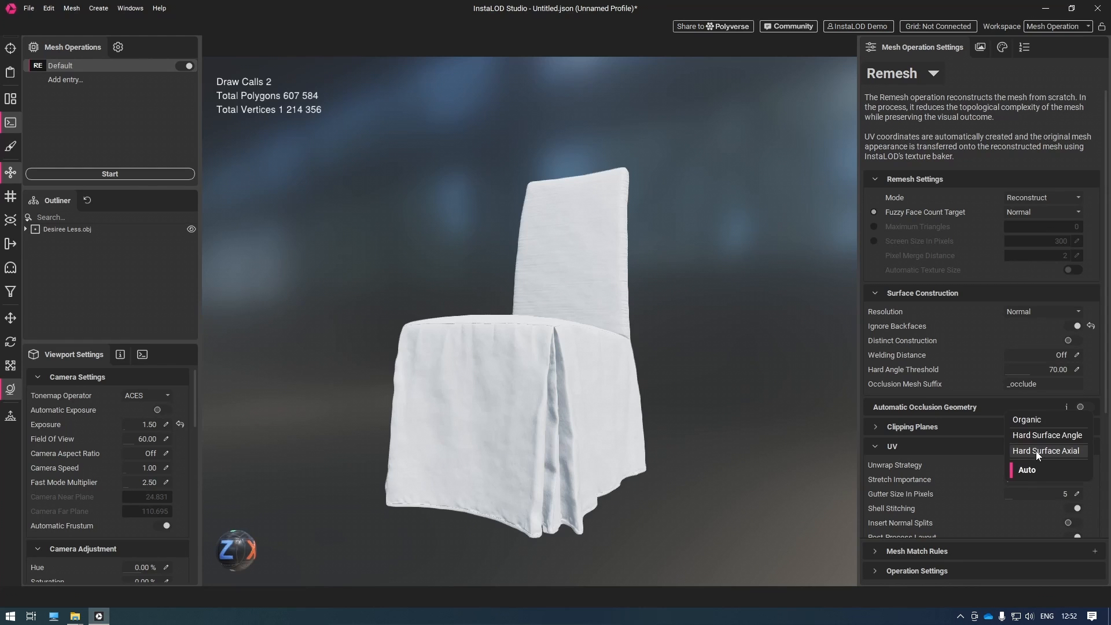
pyautogui.click(1036, 451)
pyautogui.moveTo(598, 324); pyautogui.dragTo(706, 342)
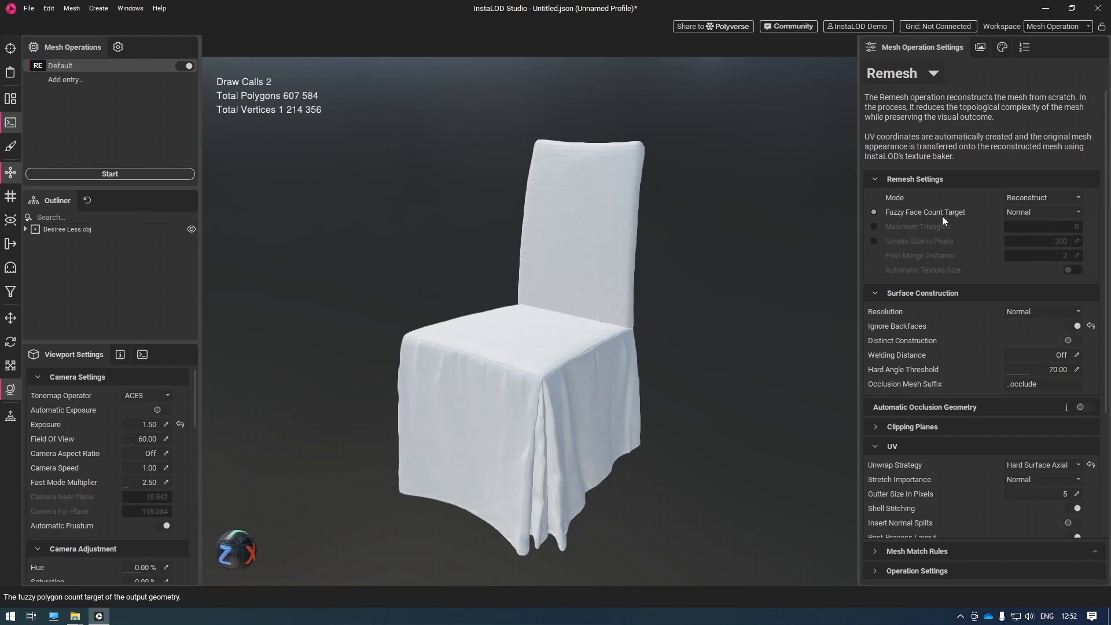
# - Enable the Tangent Space Normal texture page and disable Object Space Normal in the texture output
pyautogui.click(982, 46)
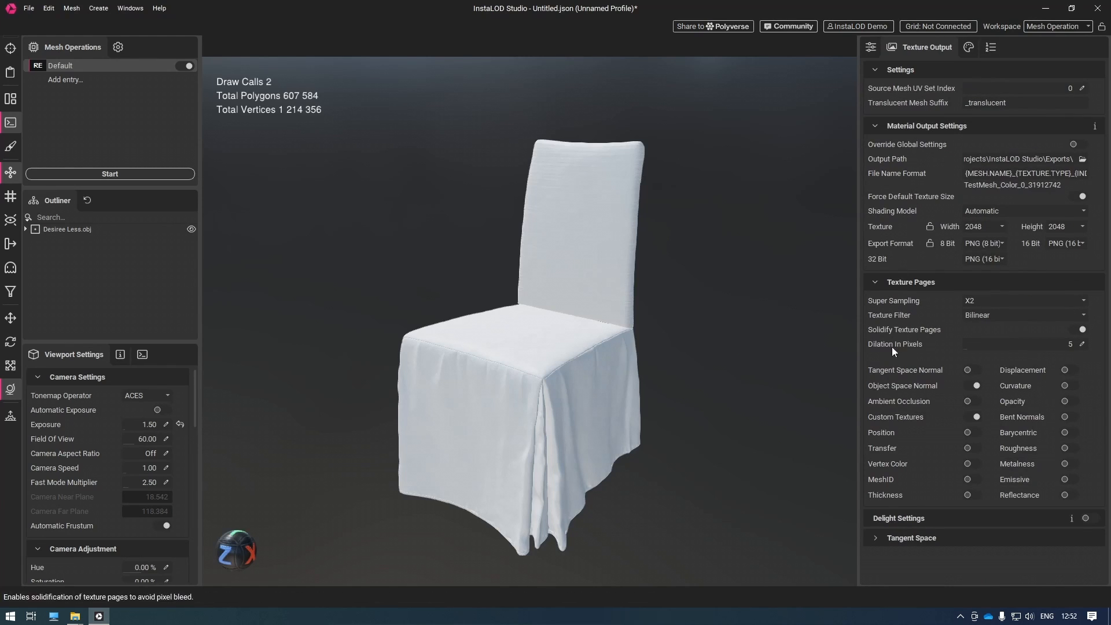
pyautogui.click(973, 369)
pyautogui.click(973, 385)
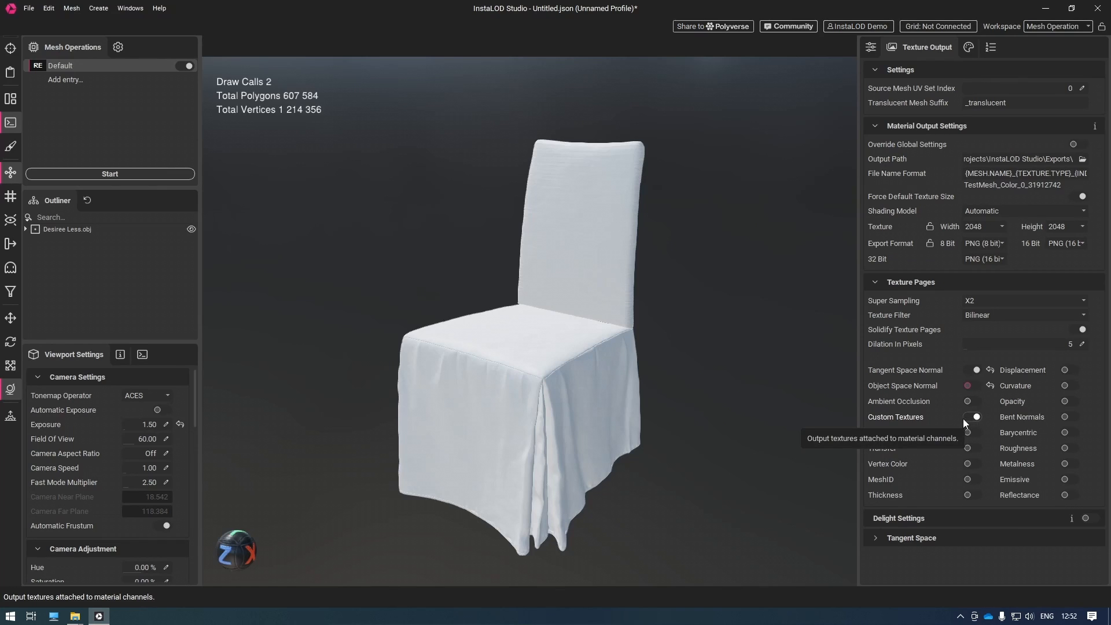
# - Run the Remesh operation on the chair and return to the mesh operation settings
pyautogui.click(110, 178)
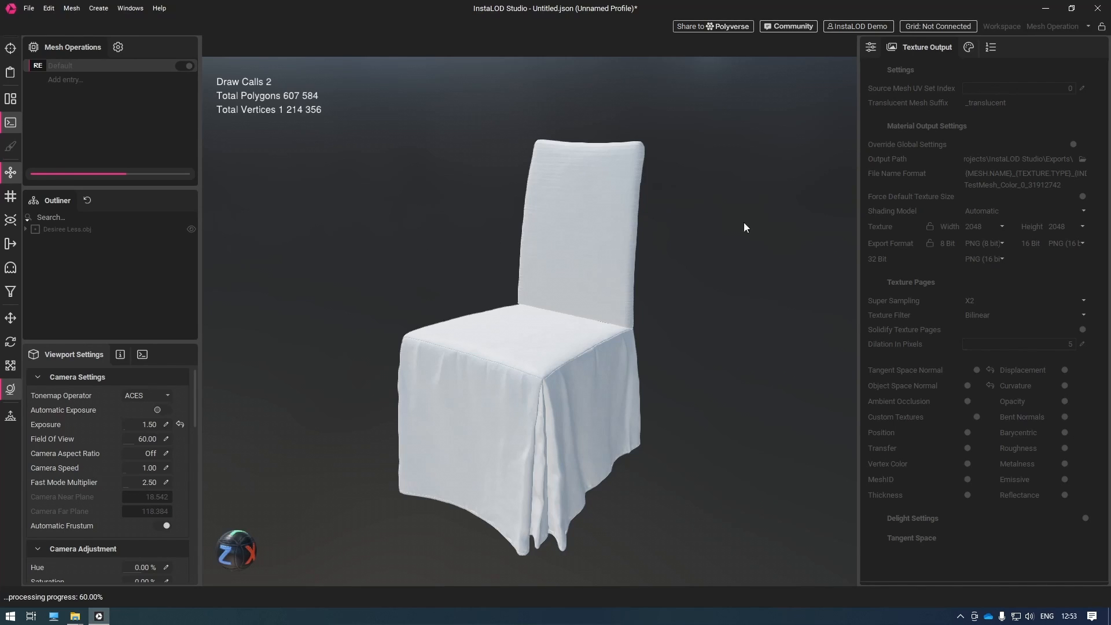
pyautogui.click(869, 48)
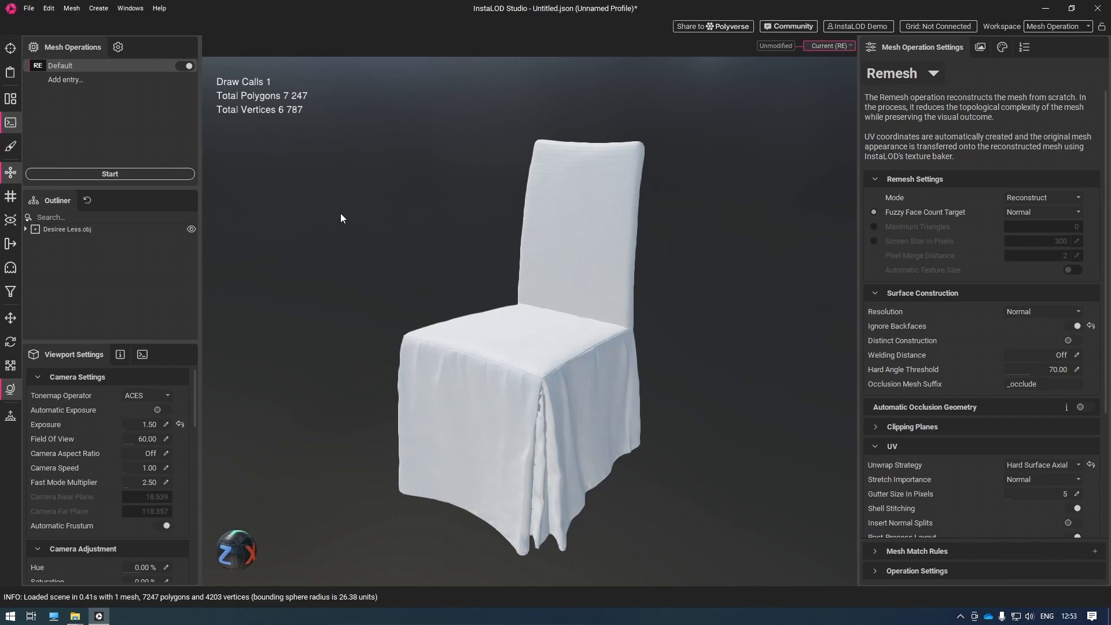
# - Select the remeshed chair and inspect its wireframe topology on the backrest, seat and skirt
pyautogui.click(481, 259)
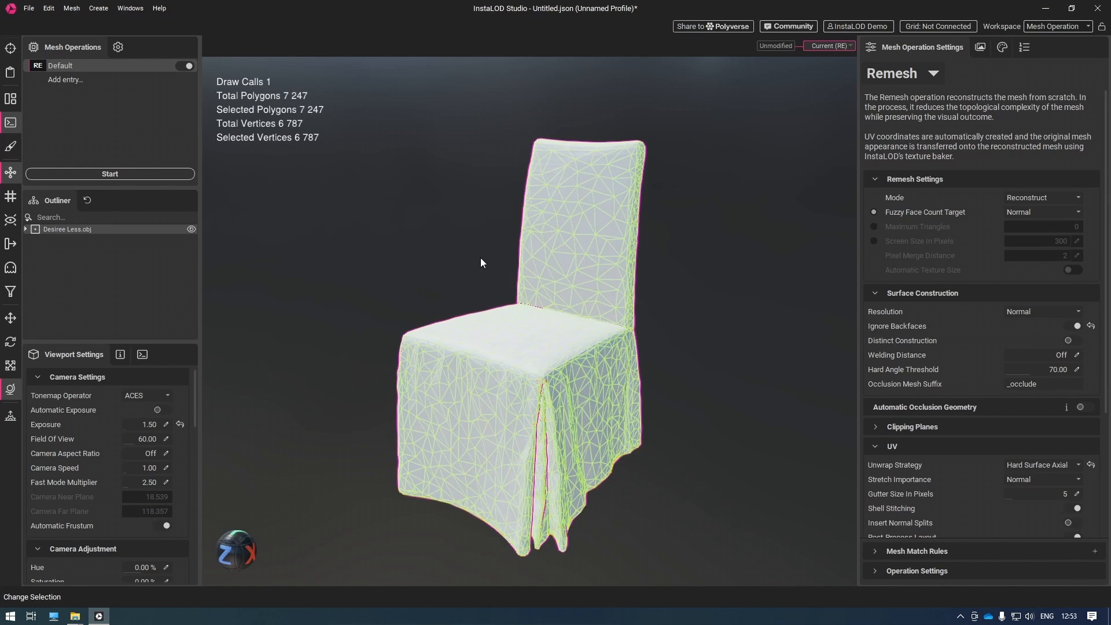
pyautogui.moveTo(455, 276)
pyautogui.mouseDown()
pyautogui.moveTo(479, 280)
pyautogui.moveTo(468, 279)
pyautogui.mouseUp()
pyautogui.scroll(4, 612, 225)
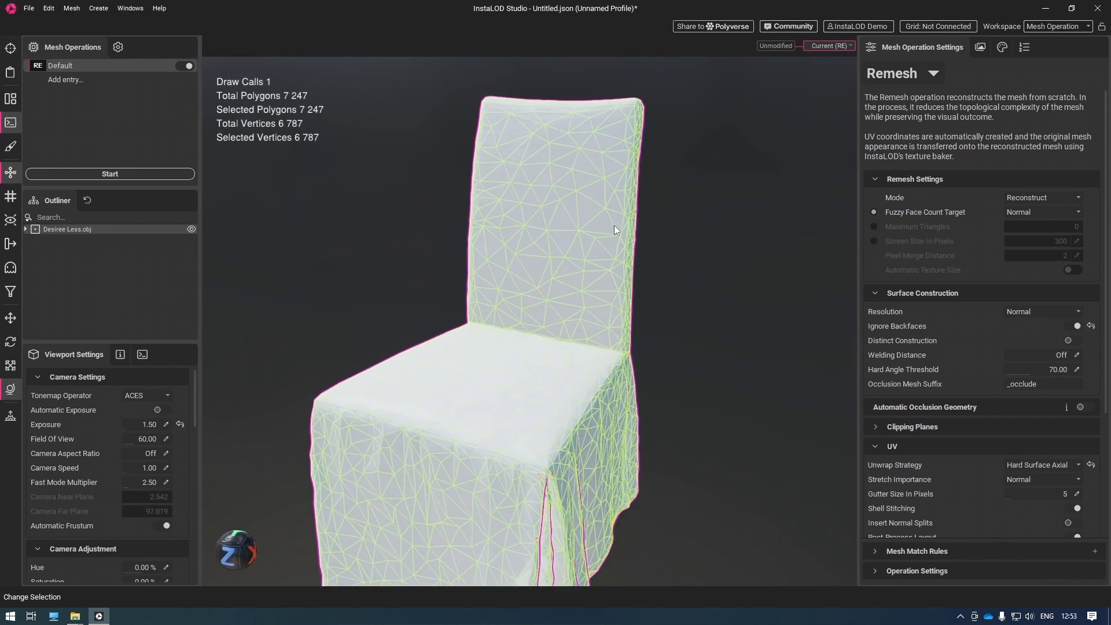
pyautogui.moveTo(682, 280)
pyautogui.mouseDown()
pyautogui.moveTo(730, 303)
pyautogui.moveTo(697, 293)
pyautogui.moveTo(700, 303)
pyautogui.moveTo(746, 298)
pyautogui.moveTo(648, 293)
pyautogui.moveTo(672, 293)
pyautogui.mouseUp()
pyautogui.moveTo(713, 205)
pyautogui.mouseDown()
pyautogui.moveTo(712, 227)
pyautogui.moveTo(735, 225)
pyautogui.moveTo(660, 226)
pyautogui.moveTo(703, 225)
pyautogui.moveTo(673, 225)
pyautogui.mouseUp()
pyautogui.click(733, 226)
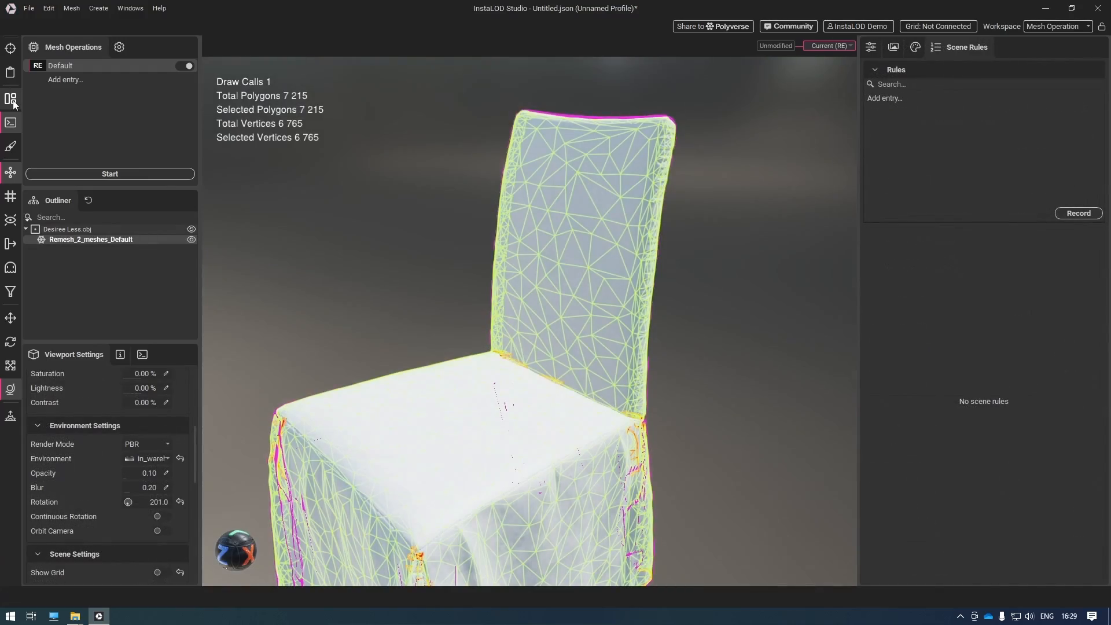
# - Open the UV Viewer and examine the remeshed chair's generated UV layout up close
pyautogui.click(12, 101)
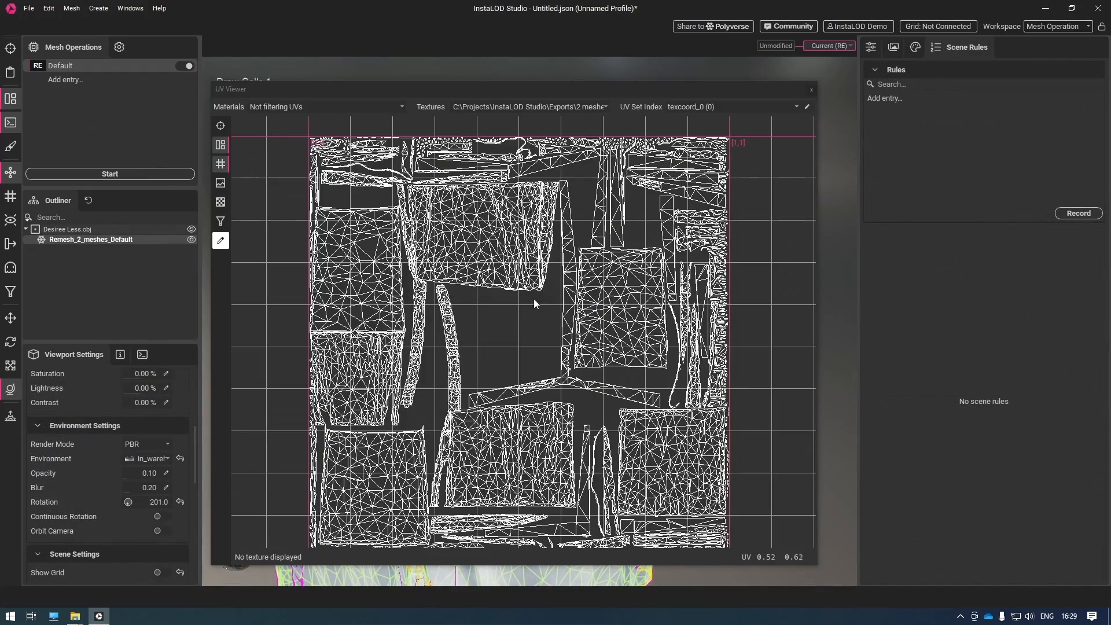
pyautogui.scroll(3, 528, 299)
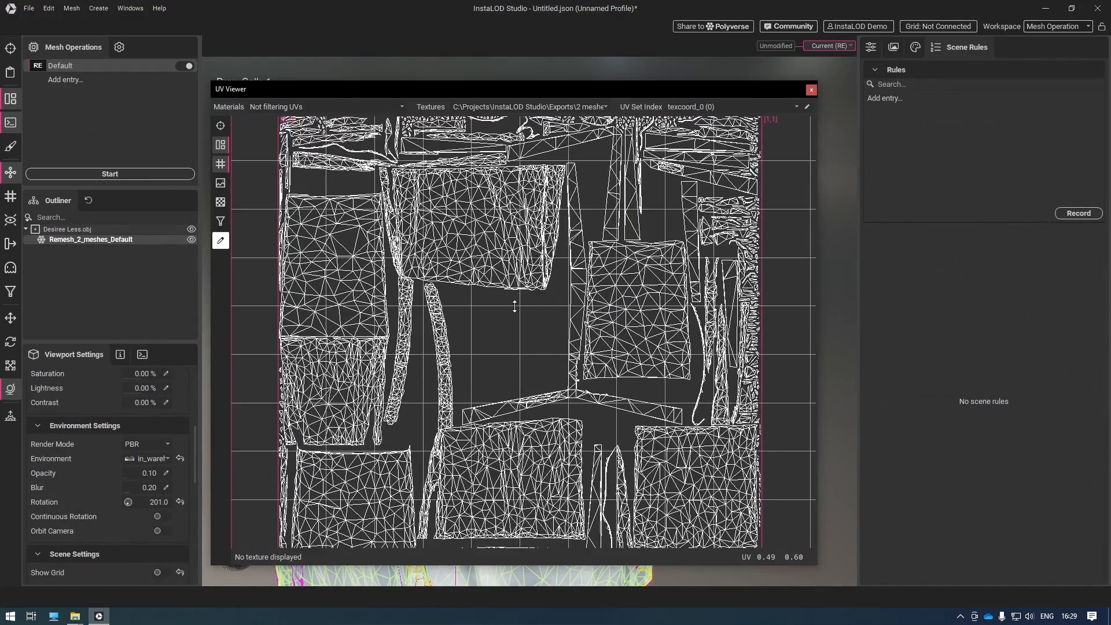
pyautogui.scroll(4, 515, 306)
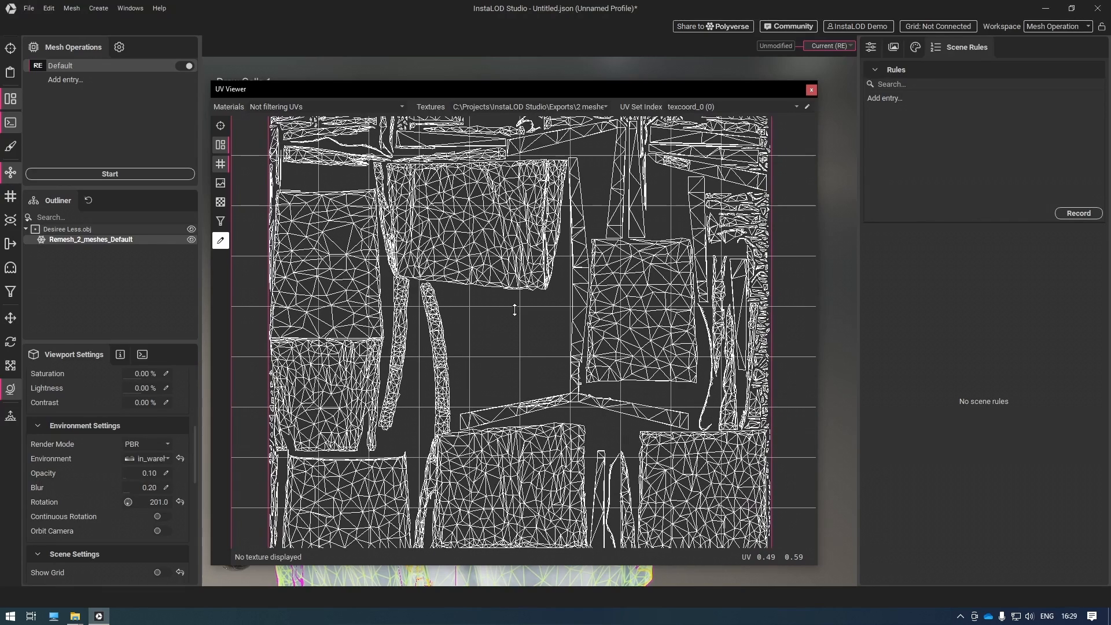
pyautogui.moveTo(518, 297); pyautogui.dragTo(518, 300, button='middle')
# - Display the baked tangent-space normal map in the UV Viewer and hide the UV wireframe overlay
pyautogui.click(221, 183)
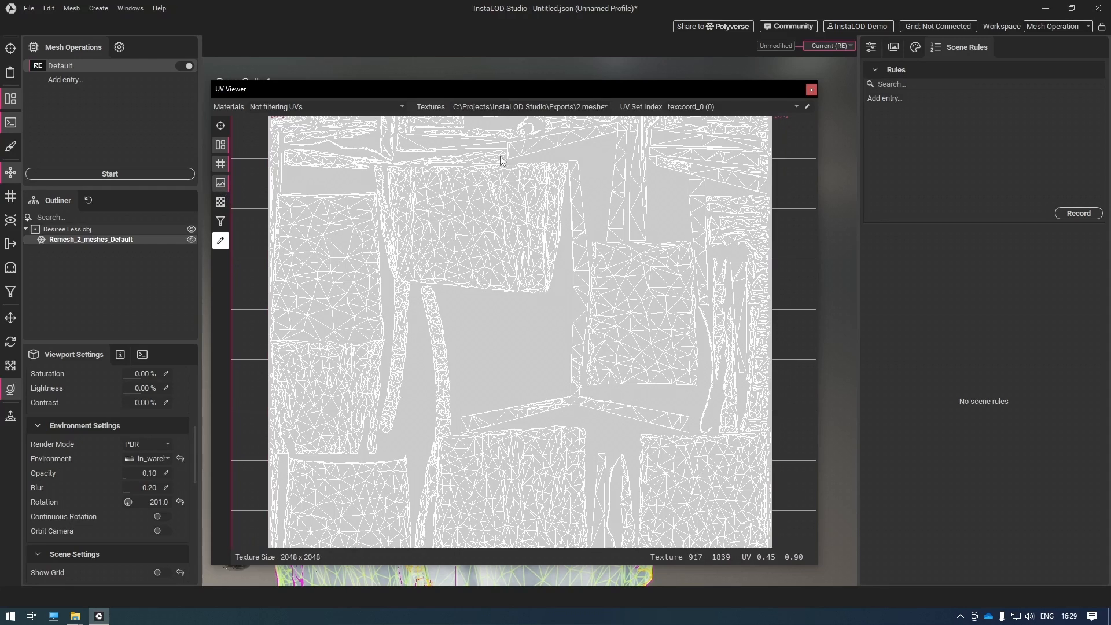
pyautogui.click(558, 107)
pyautogui.click(561, 120)
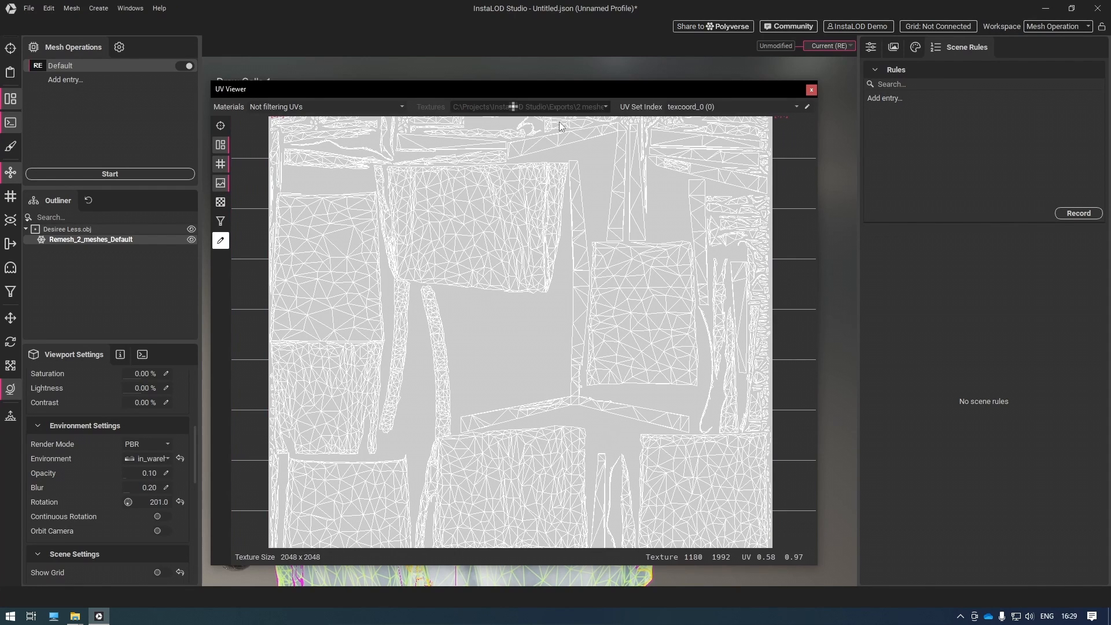
pyautogui.click(220, 145)
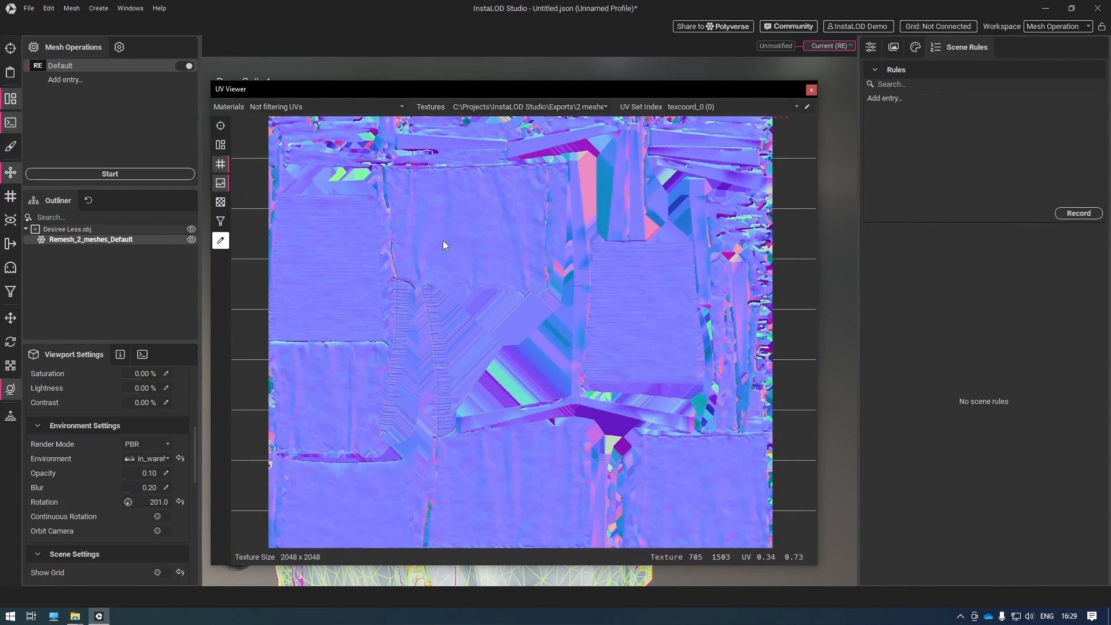
# - Examine the fabric detail in the baked normal map up close across several UV shells
pyautogui.scroll(3, 445, 249)
pyautogui.scroll(4, 454, 251)
pyautogui.moveTo(488, 241); pyautogui.dragTo(381, 231)
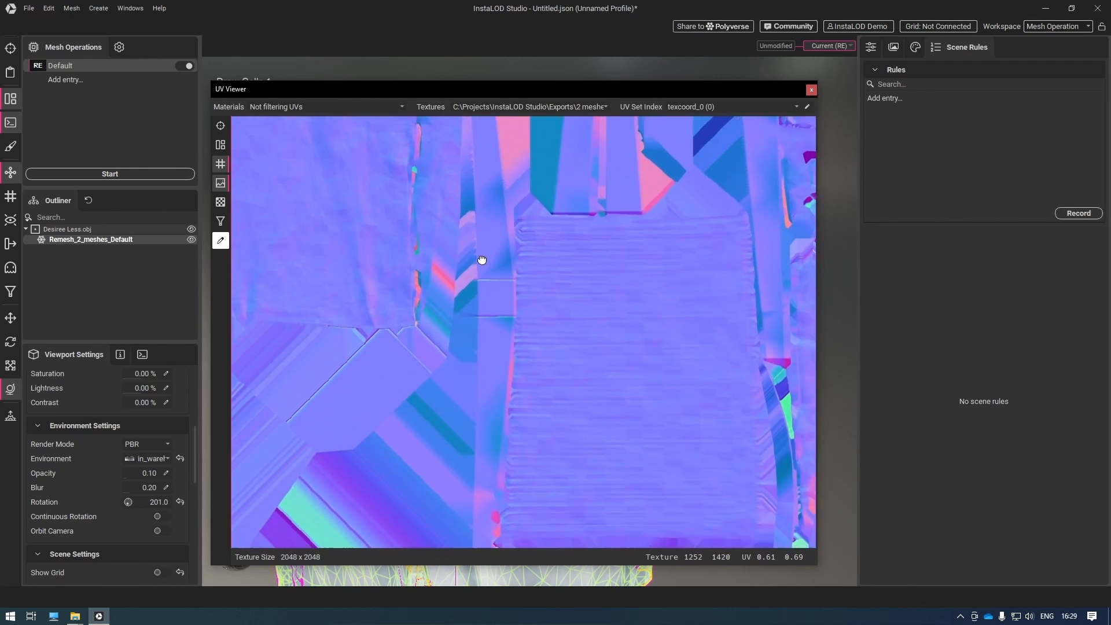
pyautogui.moveTo(484, 262); pyautogui.dragTo(430, 225)
pyautogui.scroll(-5, 506, 265)
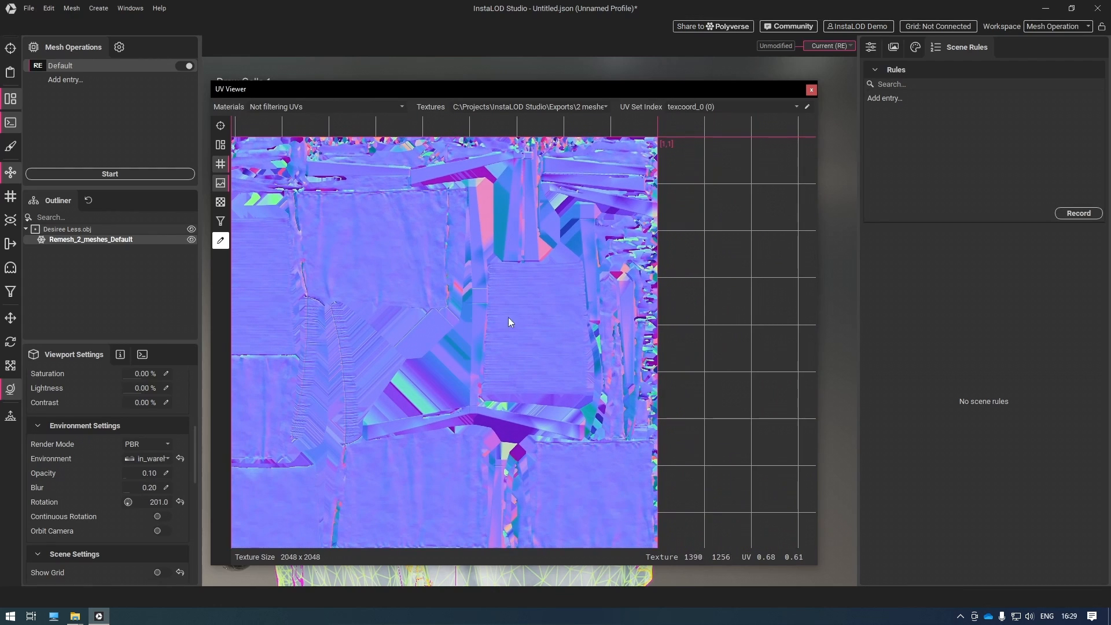
# - Close the UV Viewer and clear the selection of the remeshed chair
pyautogui.click(811, 91)
pyautogui.moveTo(381, 307); pyautogui.dragTo(443, 314)
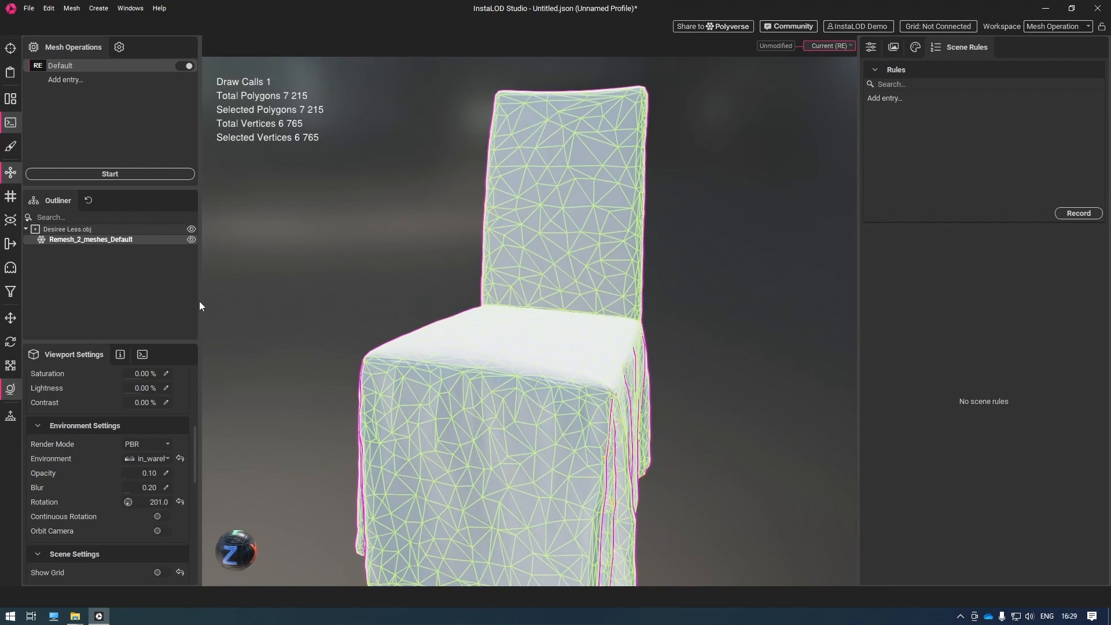
pyautogui.click(156, 303)
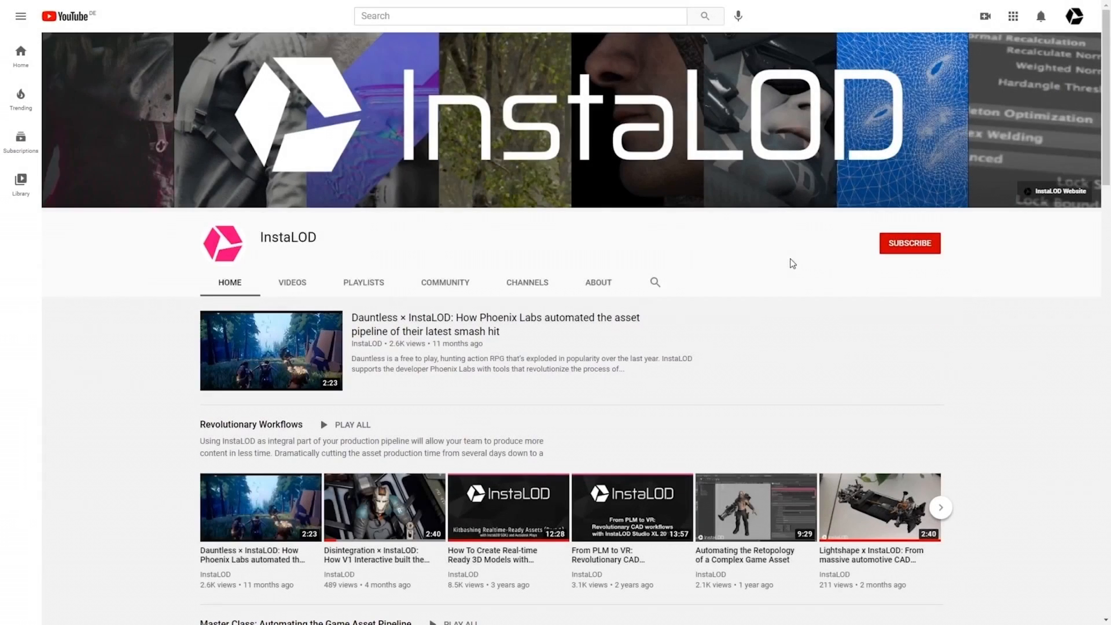
# - Subscribe to the InstaLOD channel on YouTube and follow the InstaLOD account on Twitter
pyautogui.click(902, 250)
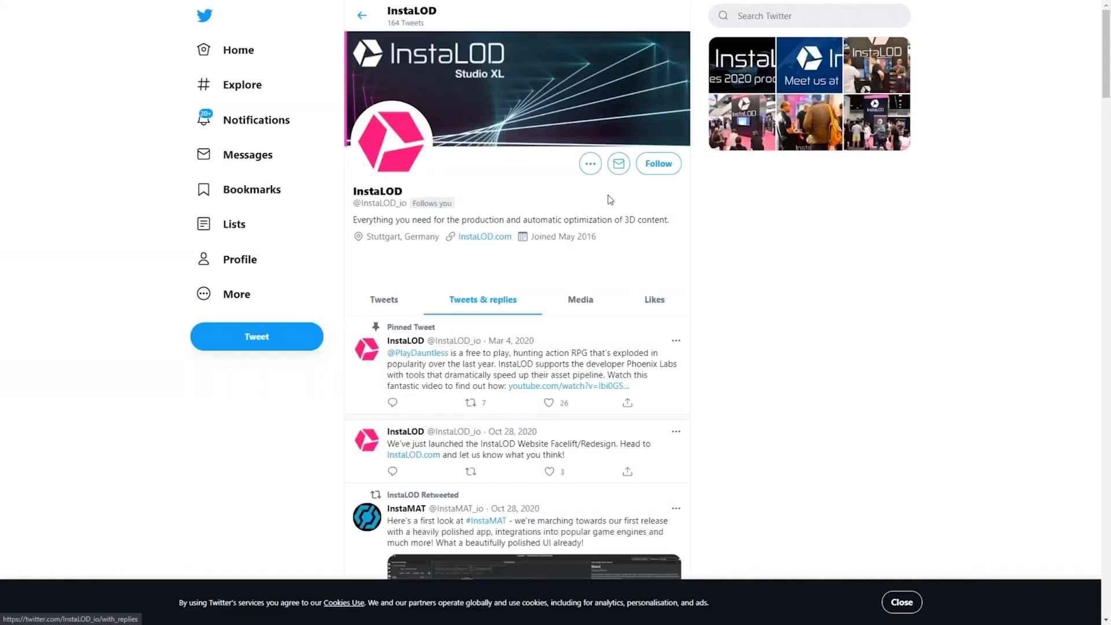
pyautogui.click(655, 167)
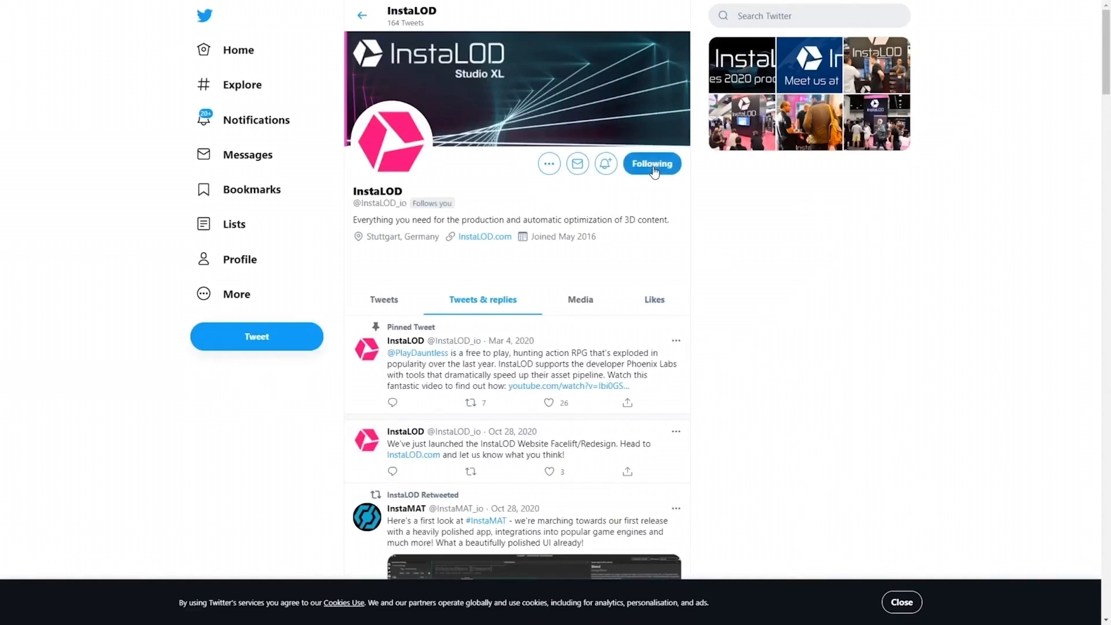